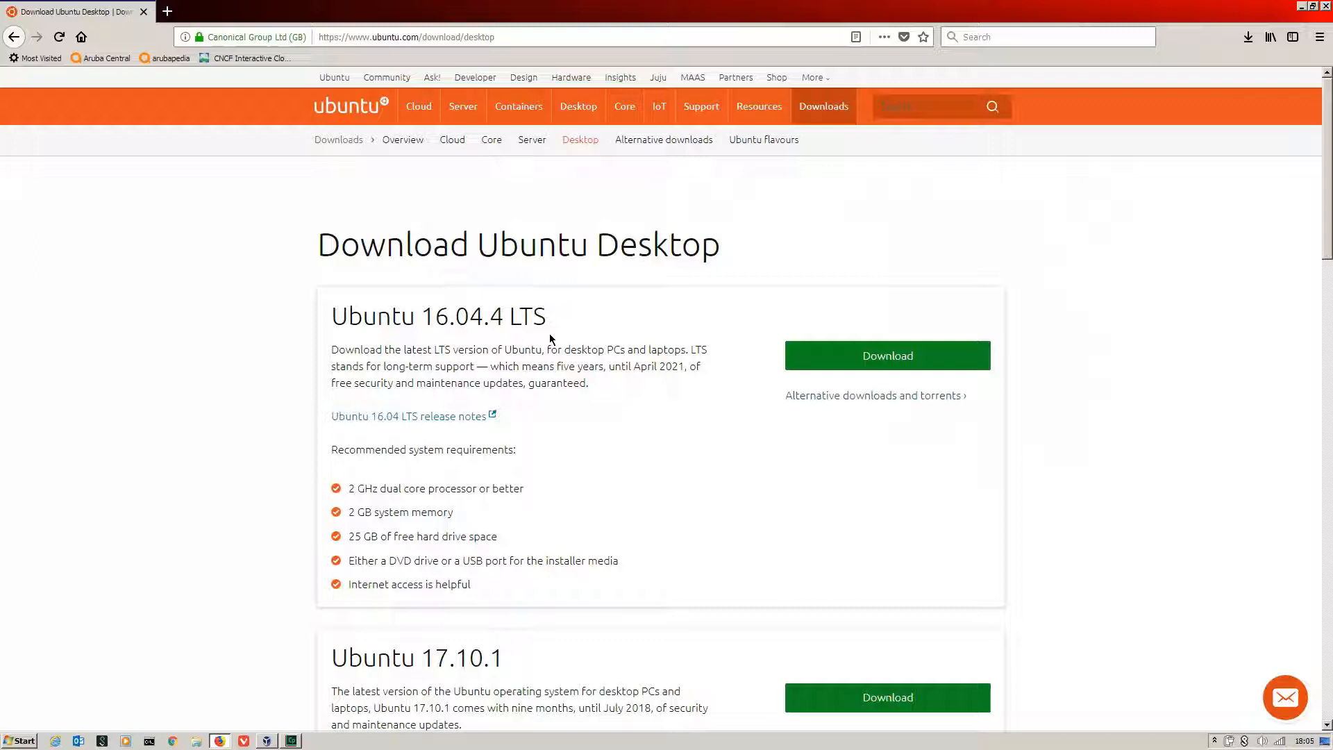
Step: Switch to VirtualBox, check its version information, close it and return to the Ubuntu Desktop download page
click(268, 742)
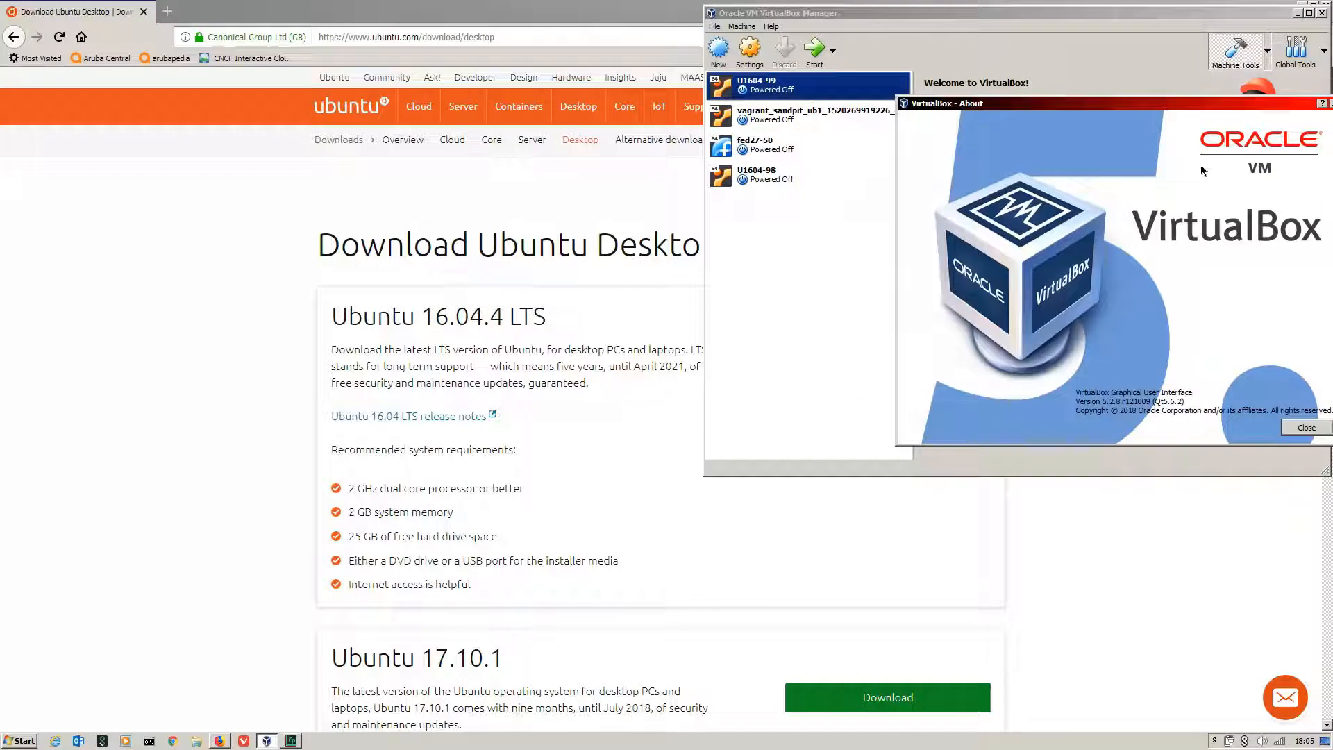
drag(1188, 109, 1093, 109)
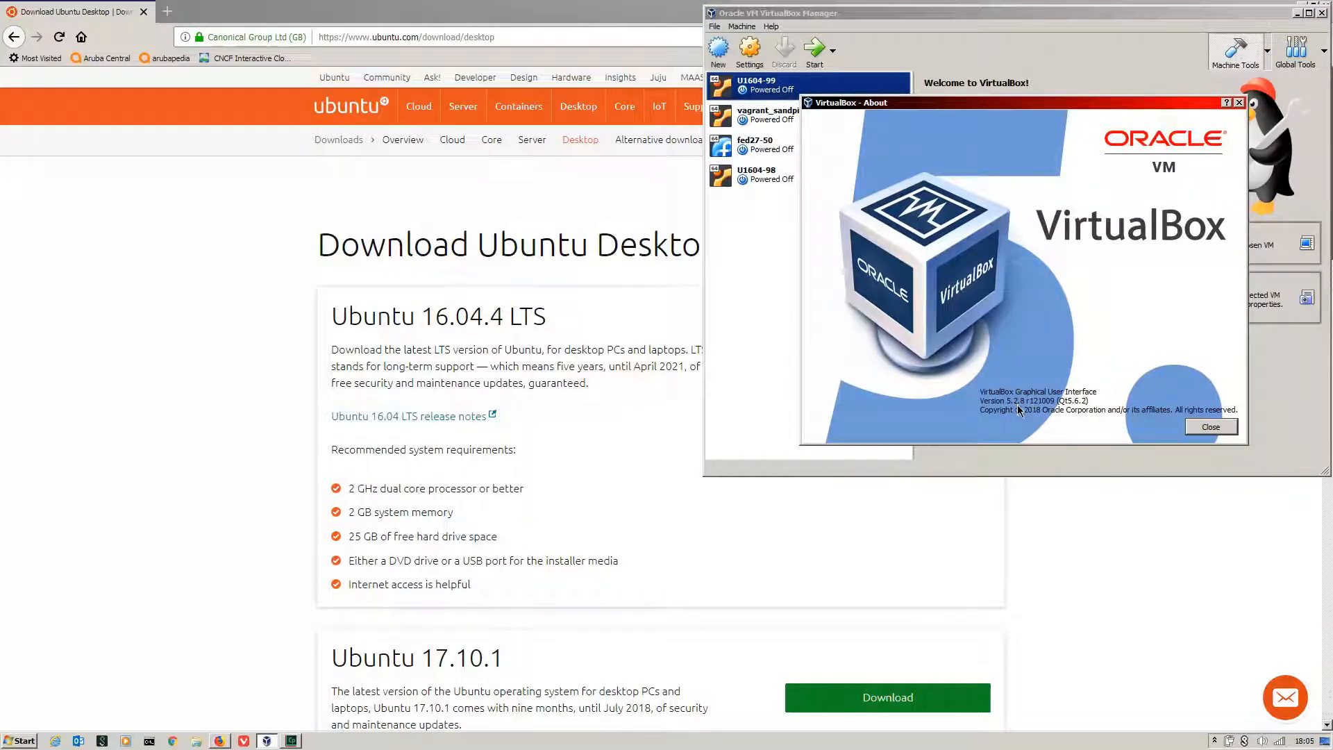
click(1211, 426)
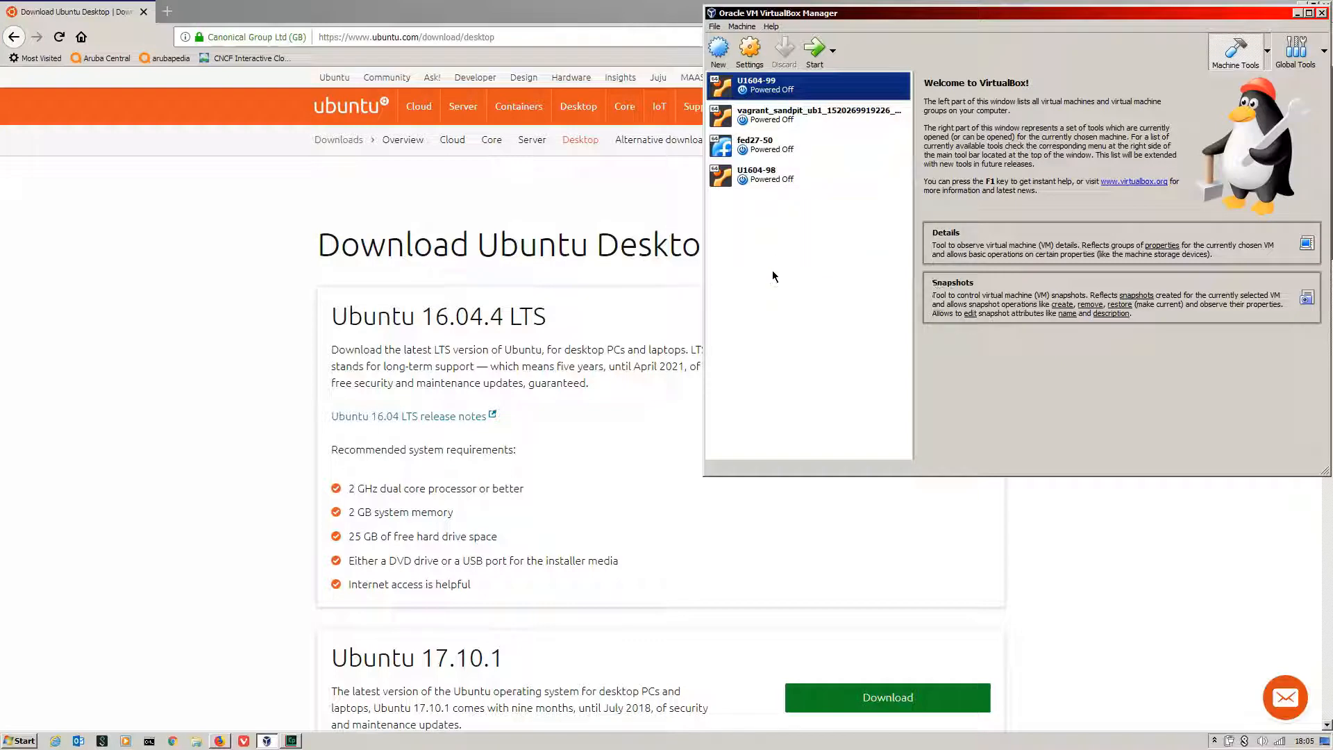
click(312, 236)
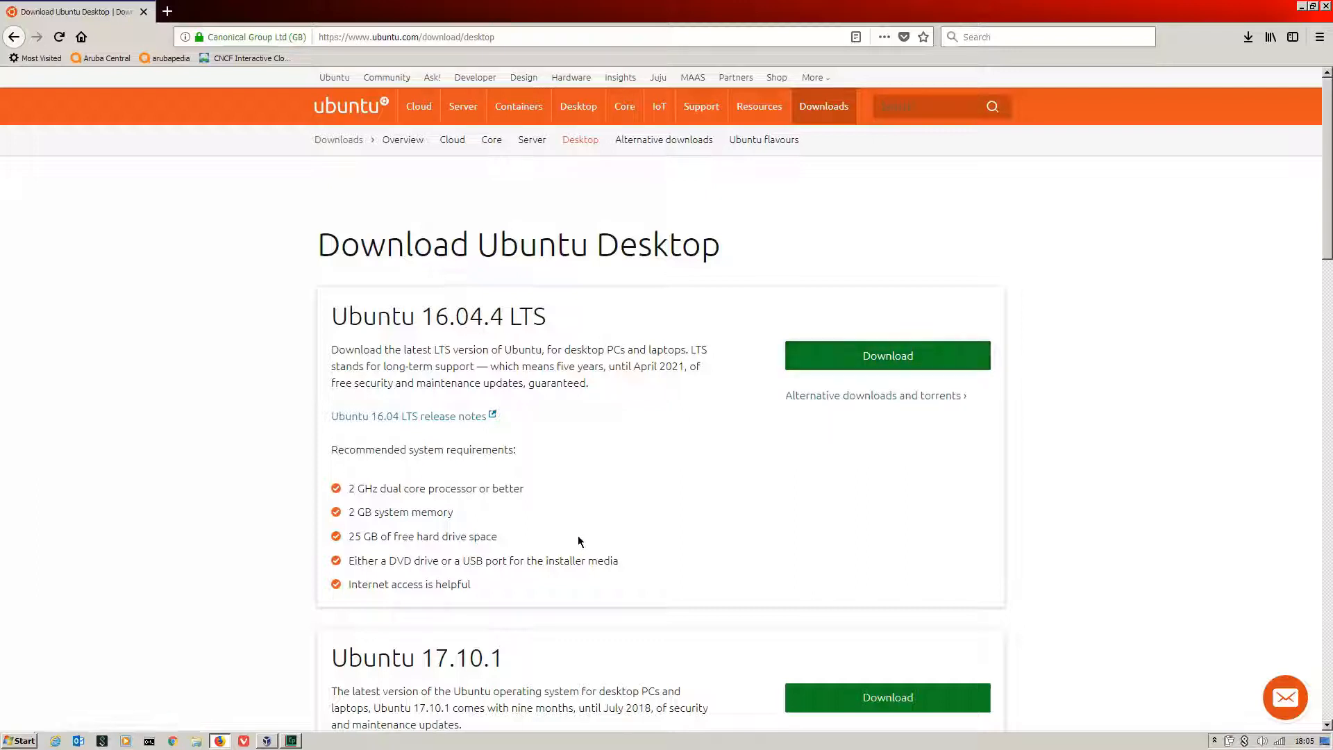
Step: In VirtualBox, create a Linux virtual machine named U1604-50 with 2048 MB of memory and a new virtual hard disk
key(alt+Tab)
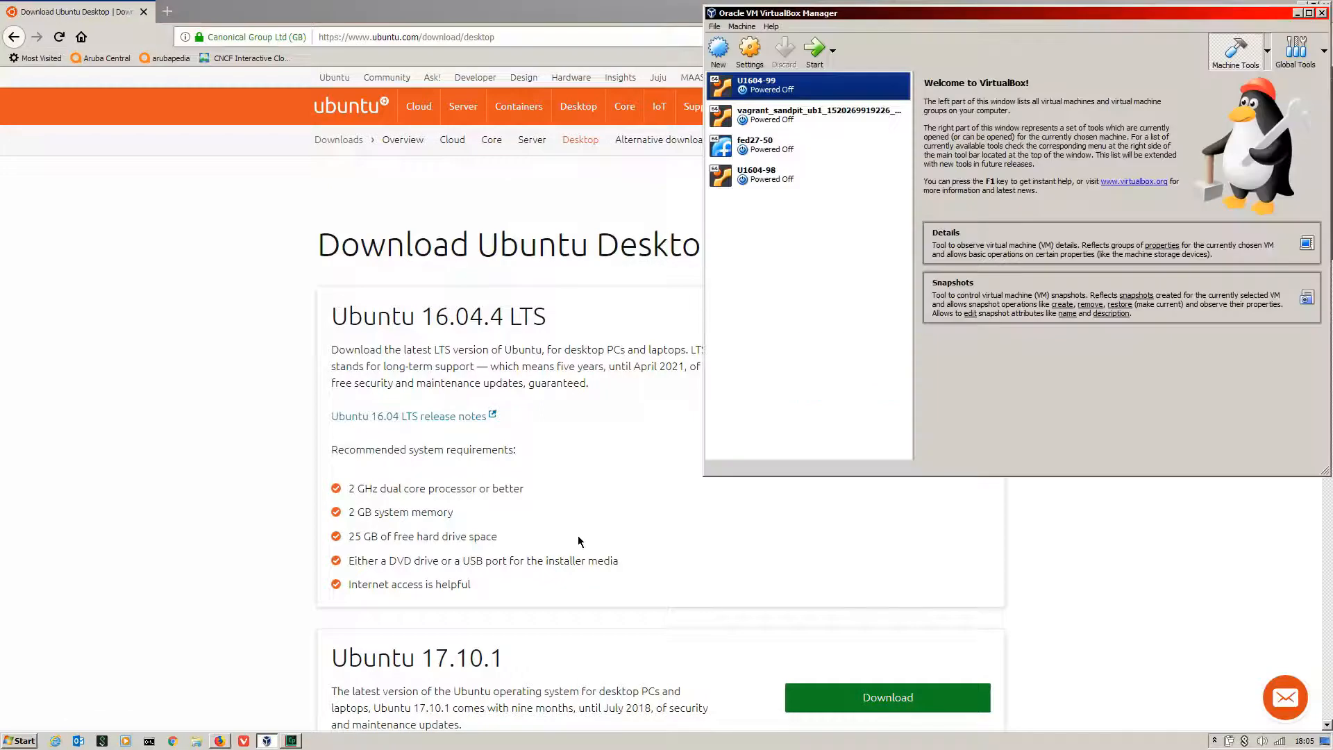
click(720, 52)
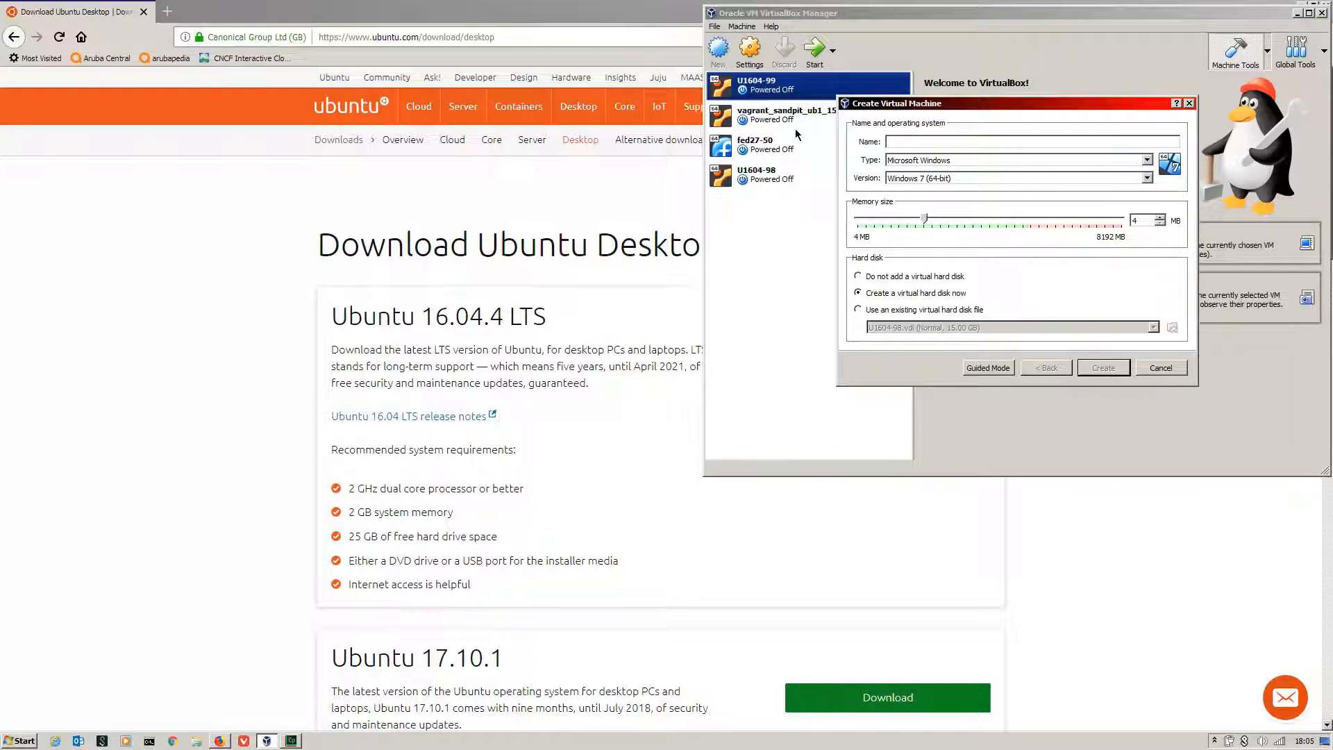
text(U1604-50)
click(1147, 160)
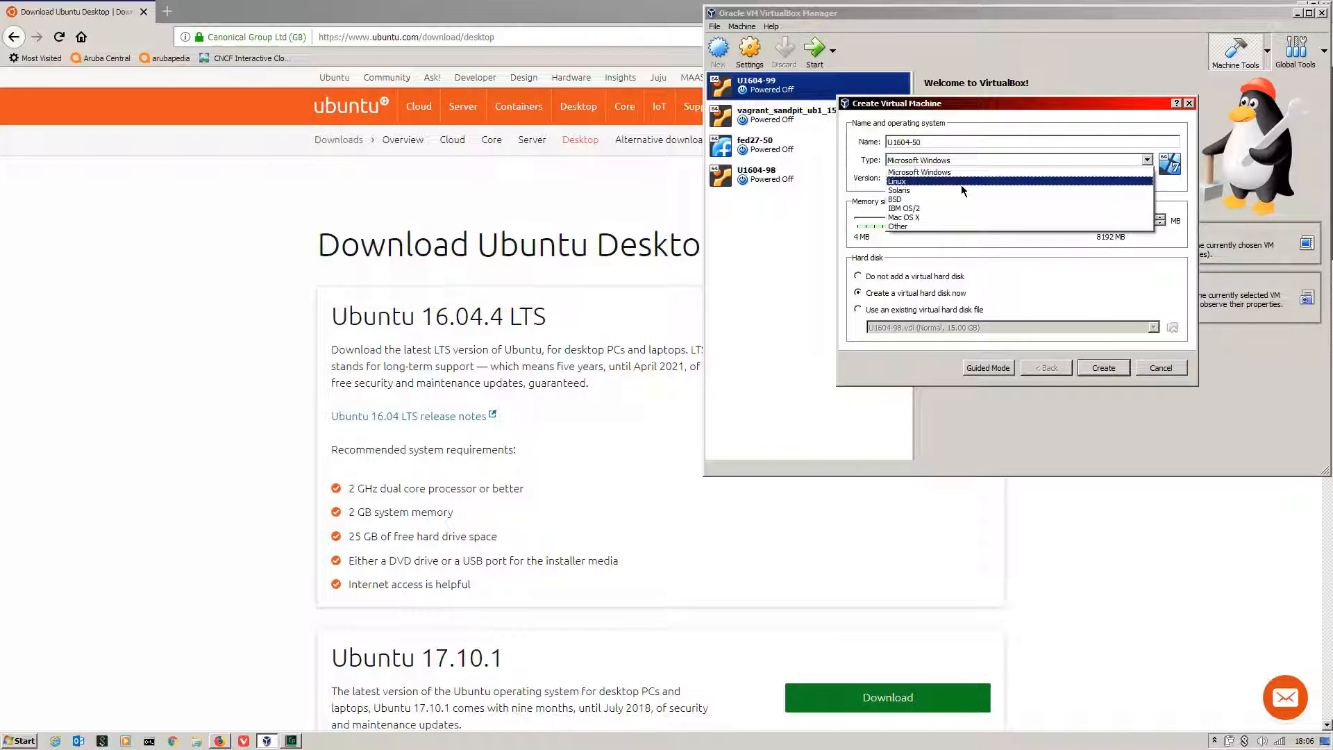
click(961, 183)
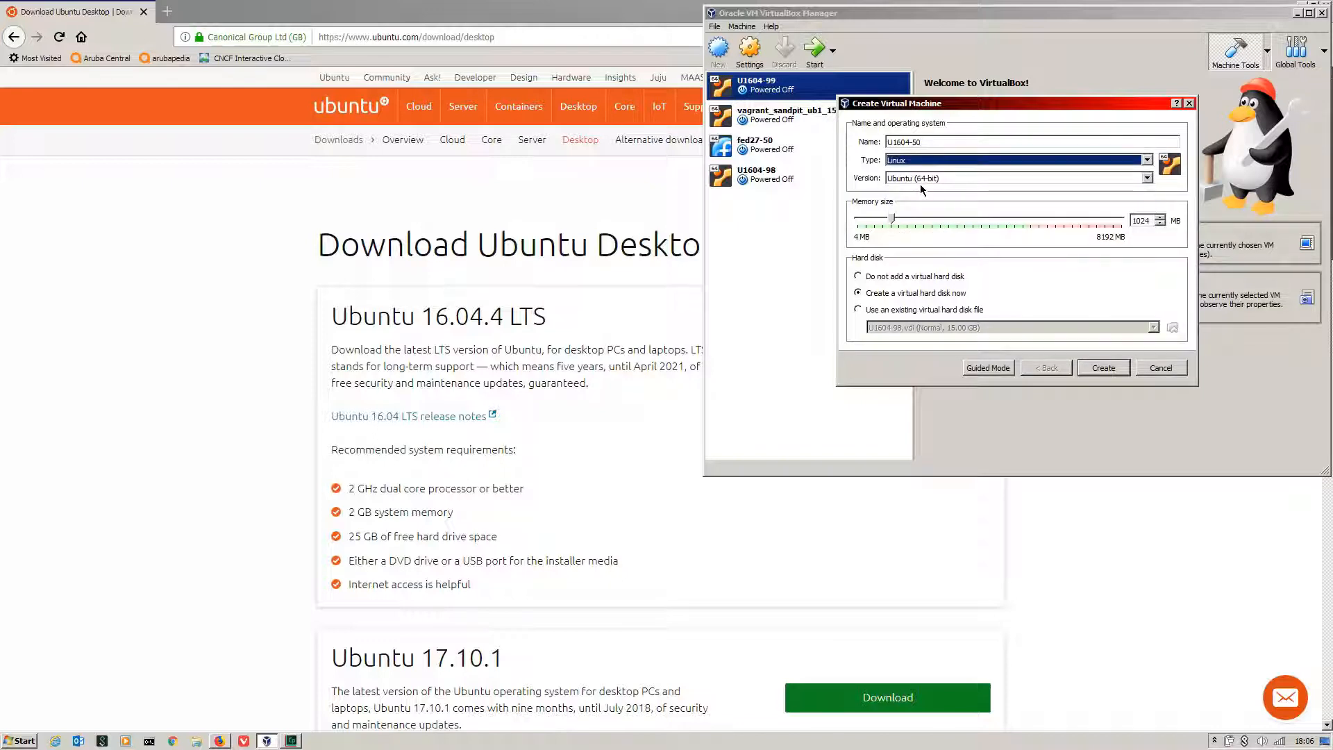
click(1149, 220)
double_click(1150, 220)
text(2048)
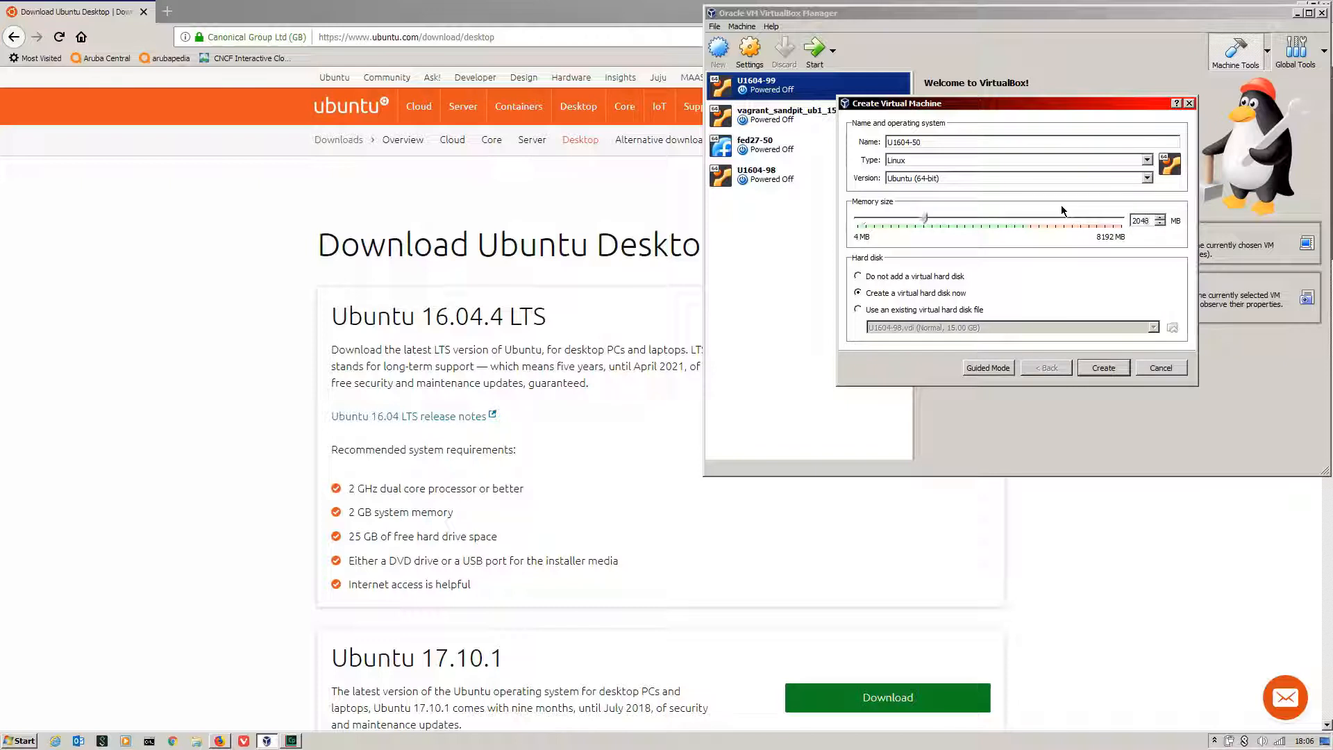
click(1101, 363)
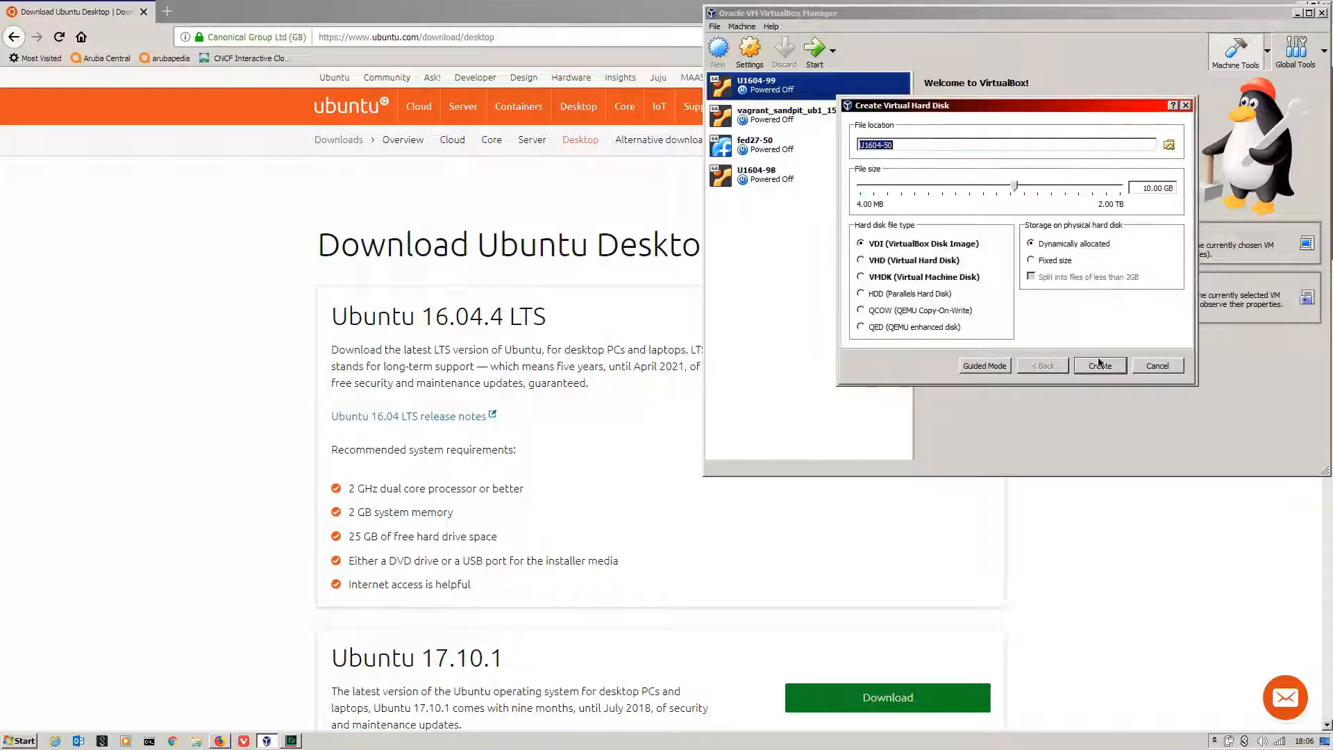
Step: Set the virtual hard disk size to 15 GB and create the disk
click(1149, 188)
key(BackSpace)
text(5)
click(1094, 368)
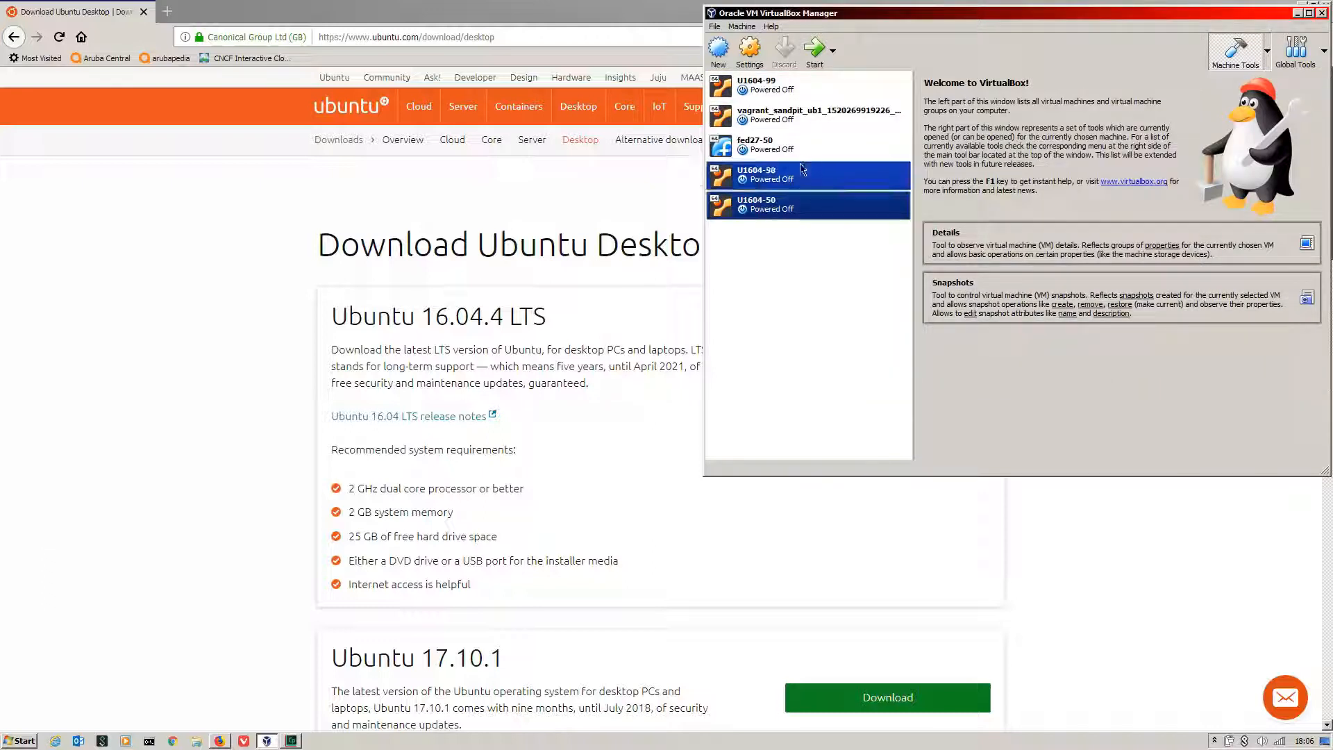
Step: Set the processor count of the U1604-50 virtual machine to 2 in its system settings
click(750, 49)
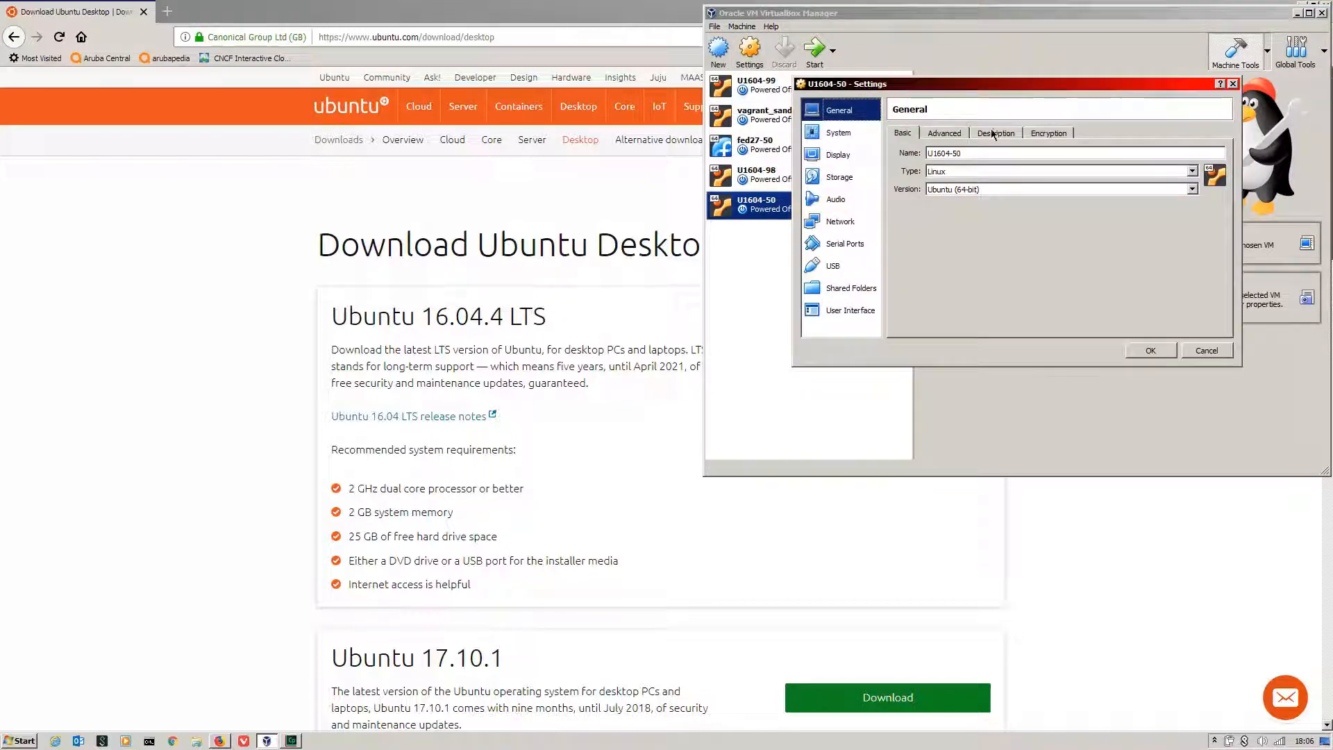
click(945, 134)
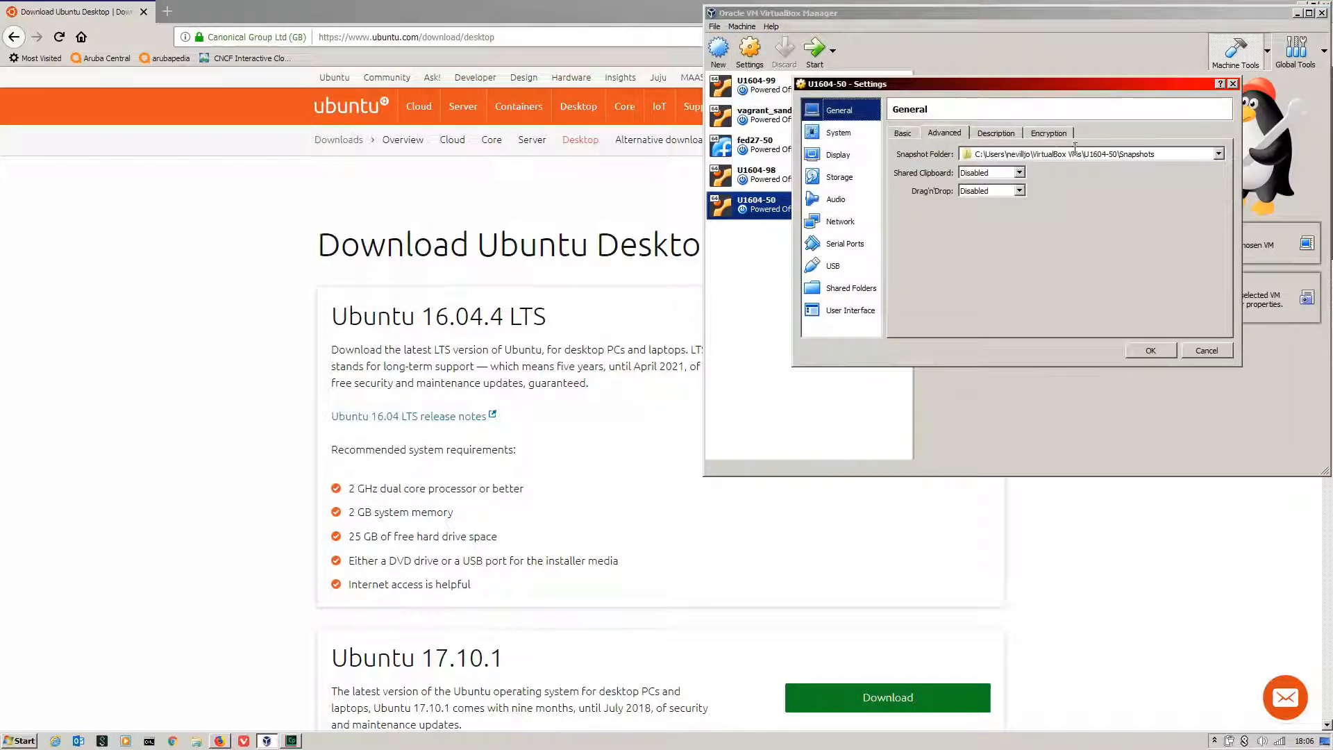
click(845, 138)
click(970, 134)
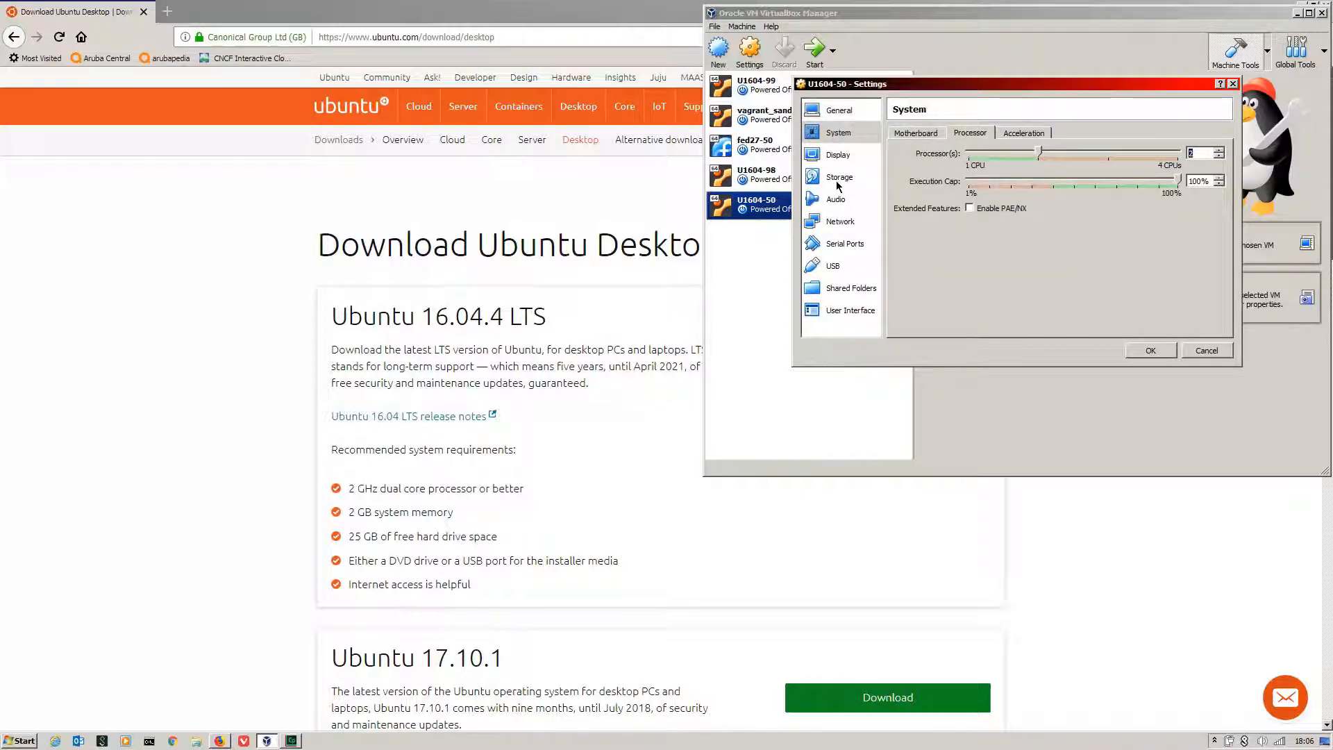
Step: Load the ubuntu-16.04.4-desktop-amd64.iso image into the empty optical drive on the IDE controller
click(838, 178)
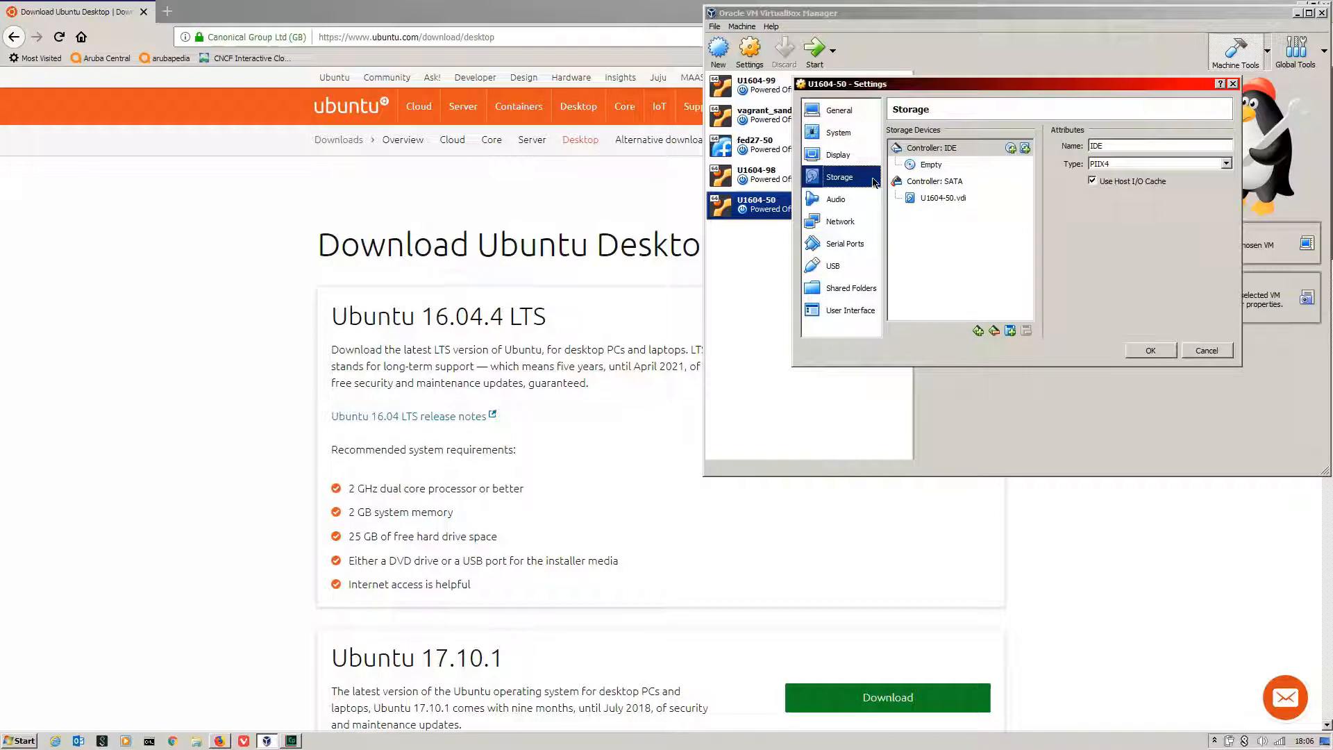
click(933, 169)
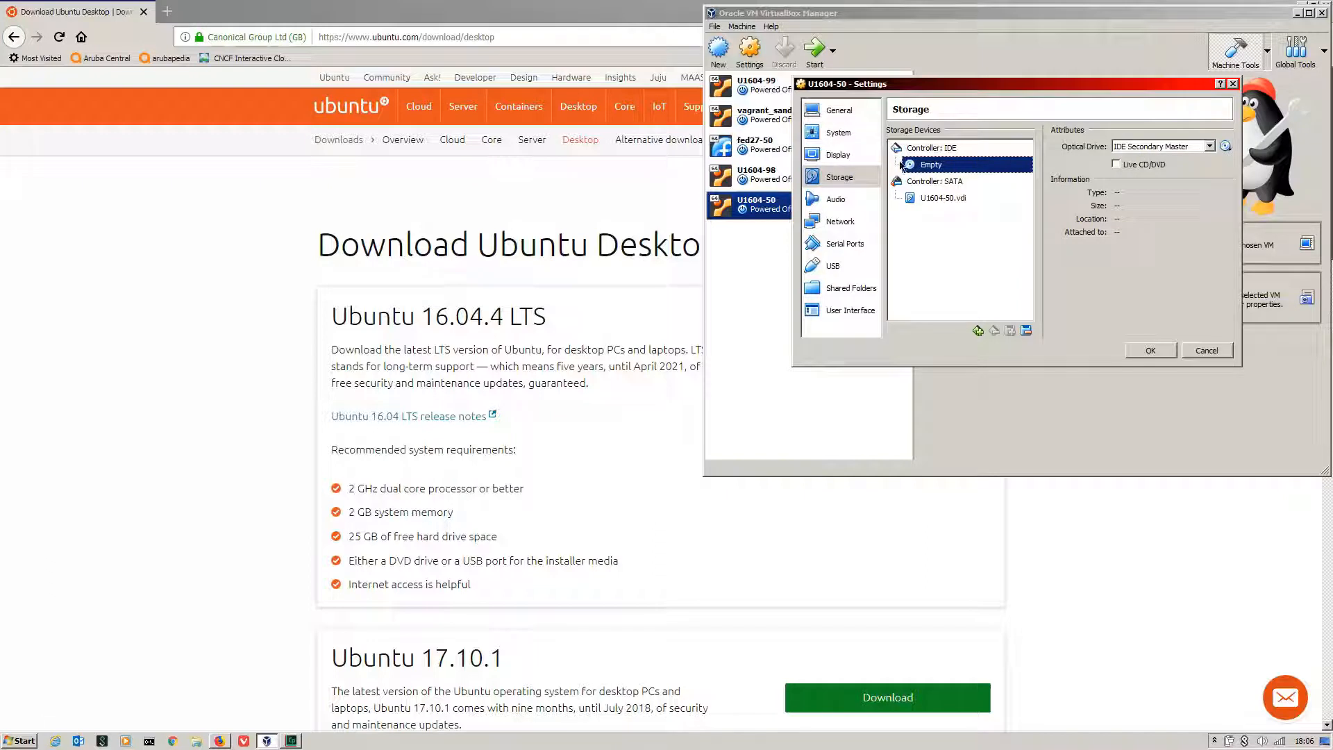
click(1226, 146)
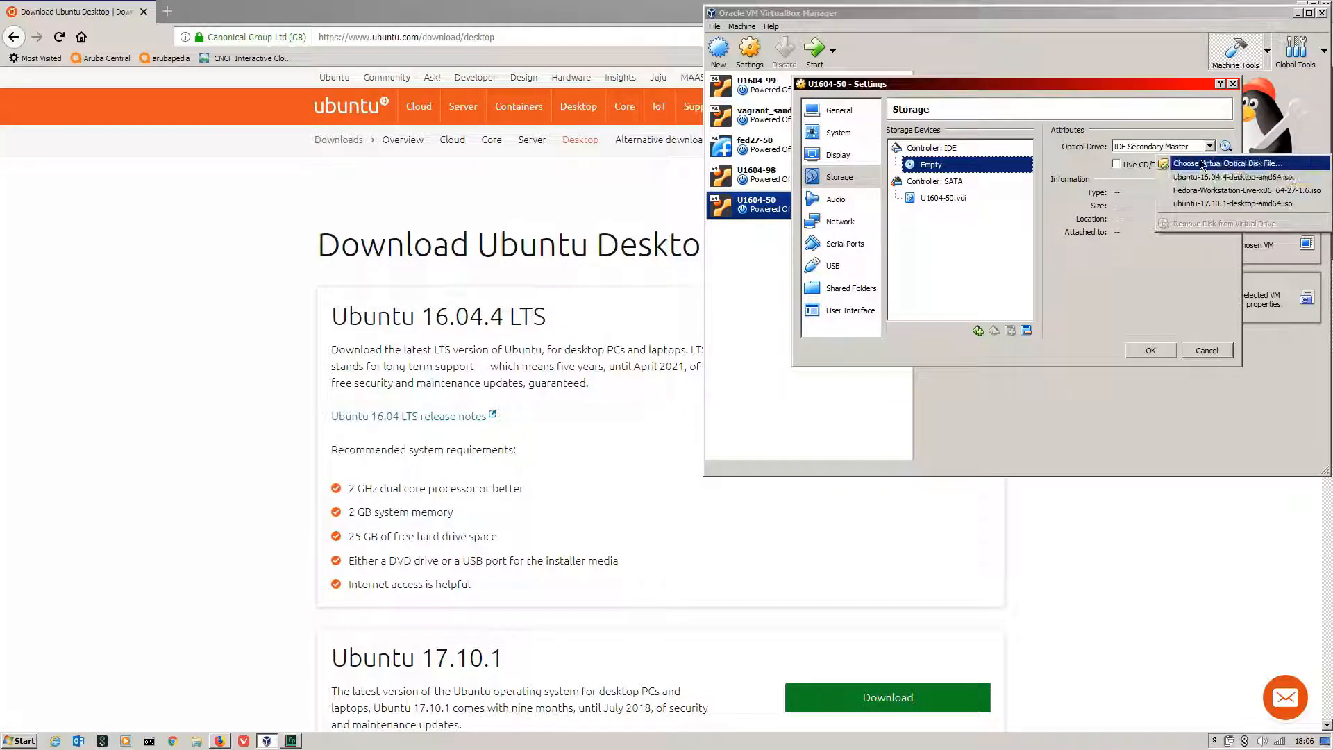
click(1236, 178)
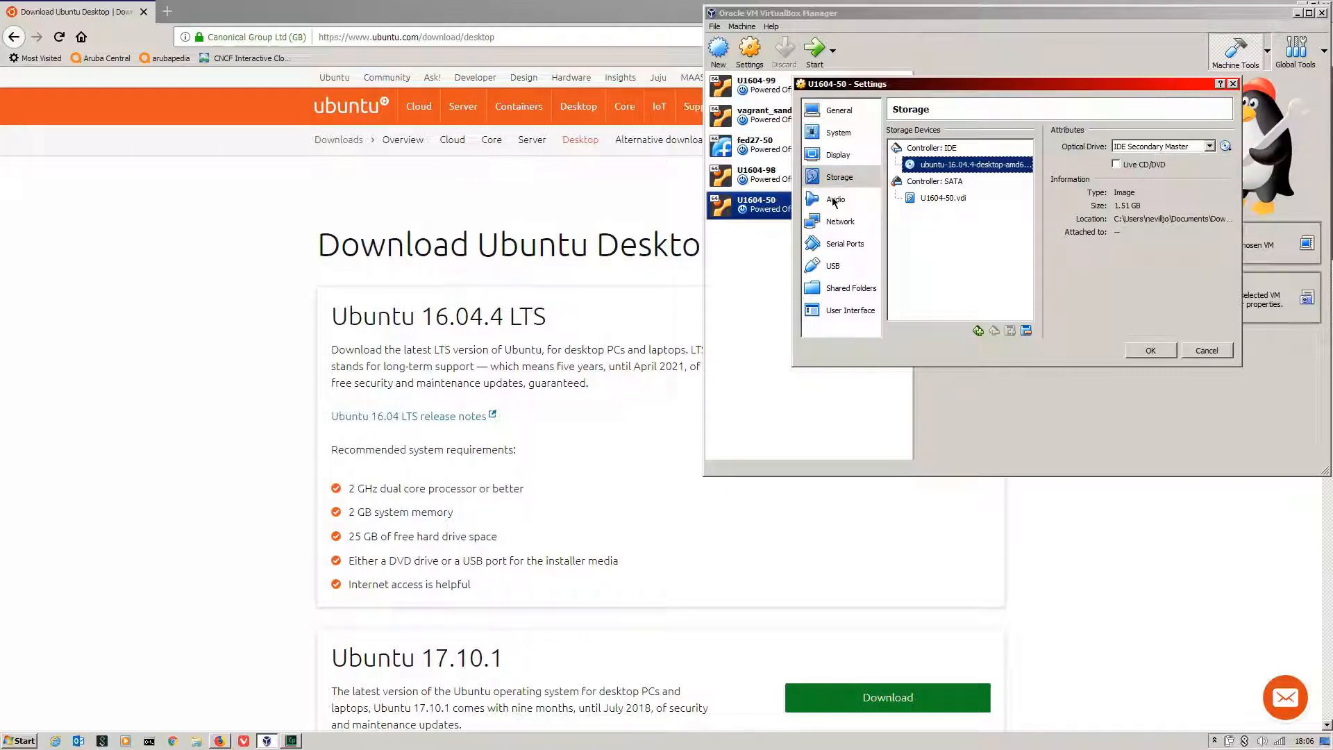
Step: Enable network adapter 2 as a Bridged Adapter and save the machine settings
click(841, 223)
click(960, 135)
click(921, 153)
click(1026, 171)
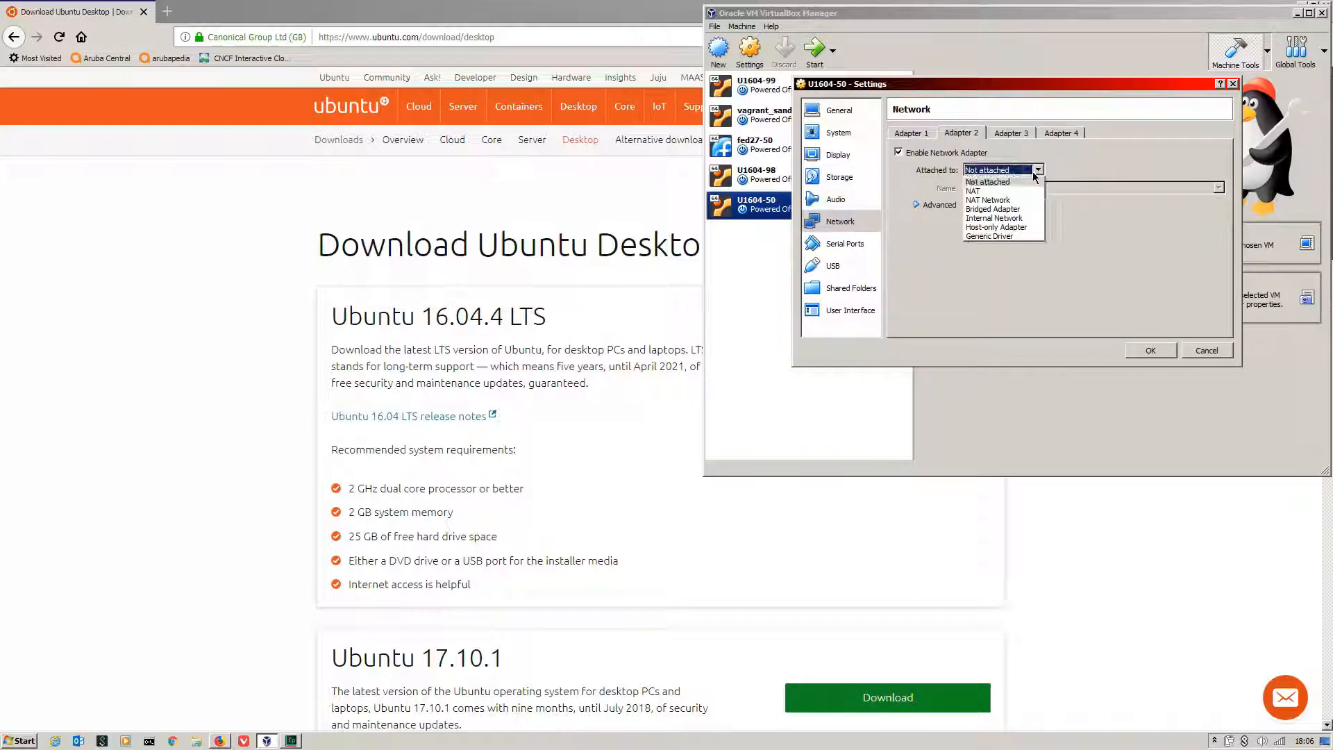
click(1013, 209)
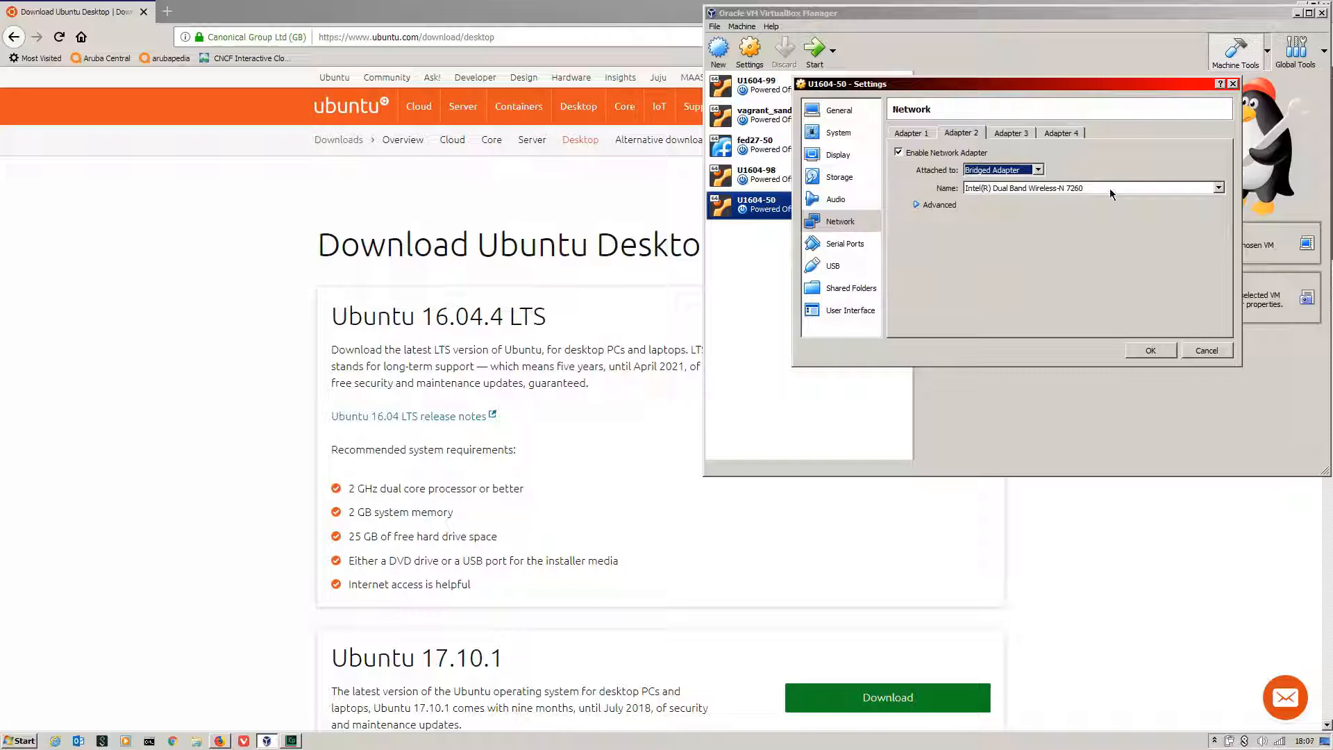
click(1133, 353)
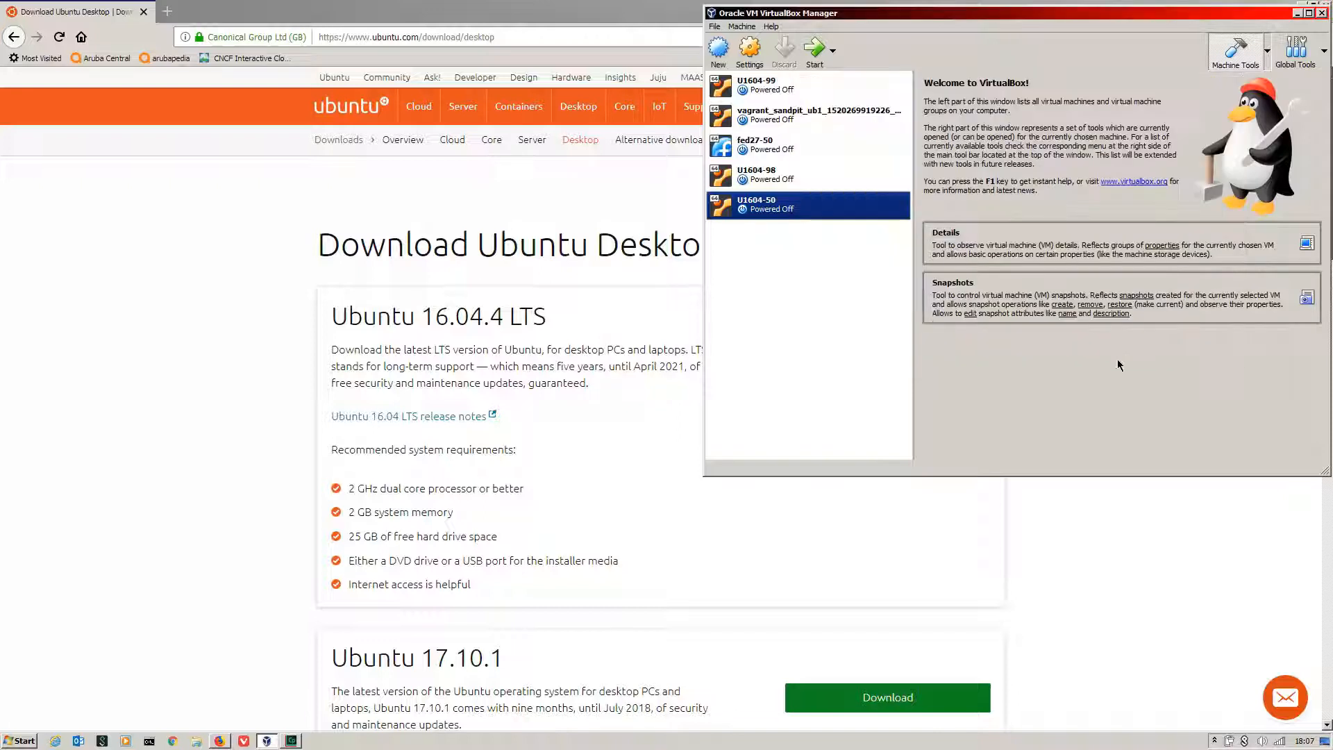
Step: Start the U1604-50 machine and begin installing Ubuntu, with updates downloaded during the installation
click(815, 48)
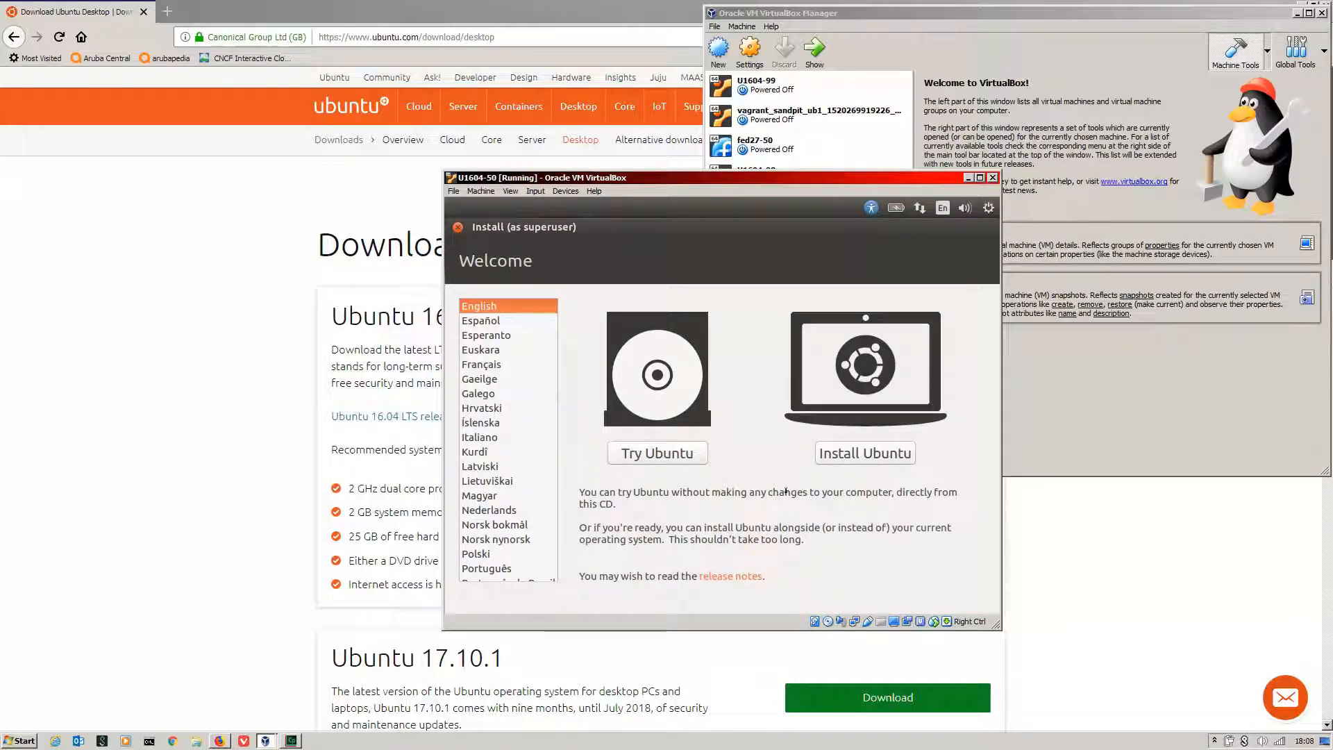
click(878, 451)
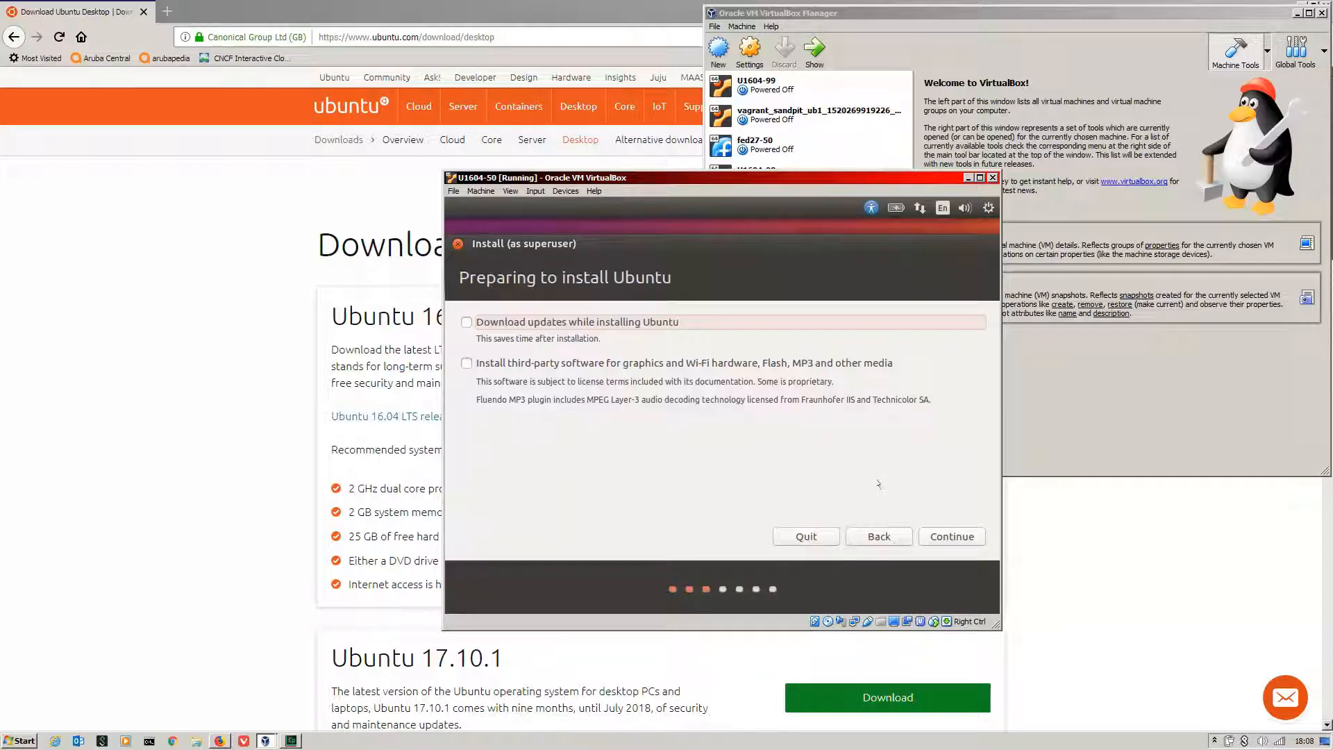
click(463, 323)
click(955, 545)
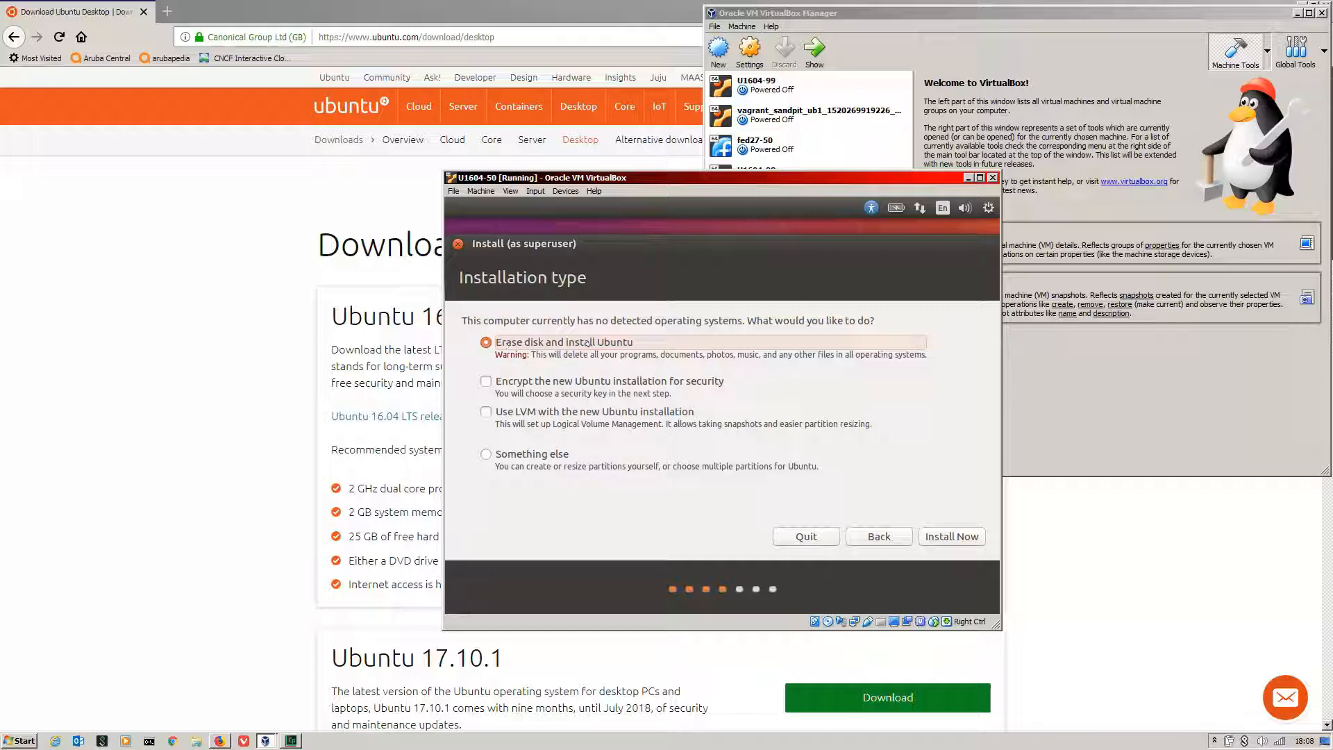
Step: Install with the disk erased, writing the changes to disk, and accept London and the default choice that follows
click(956, 541)
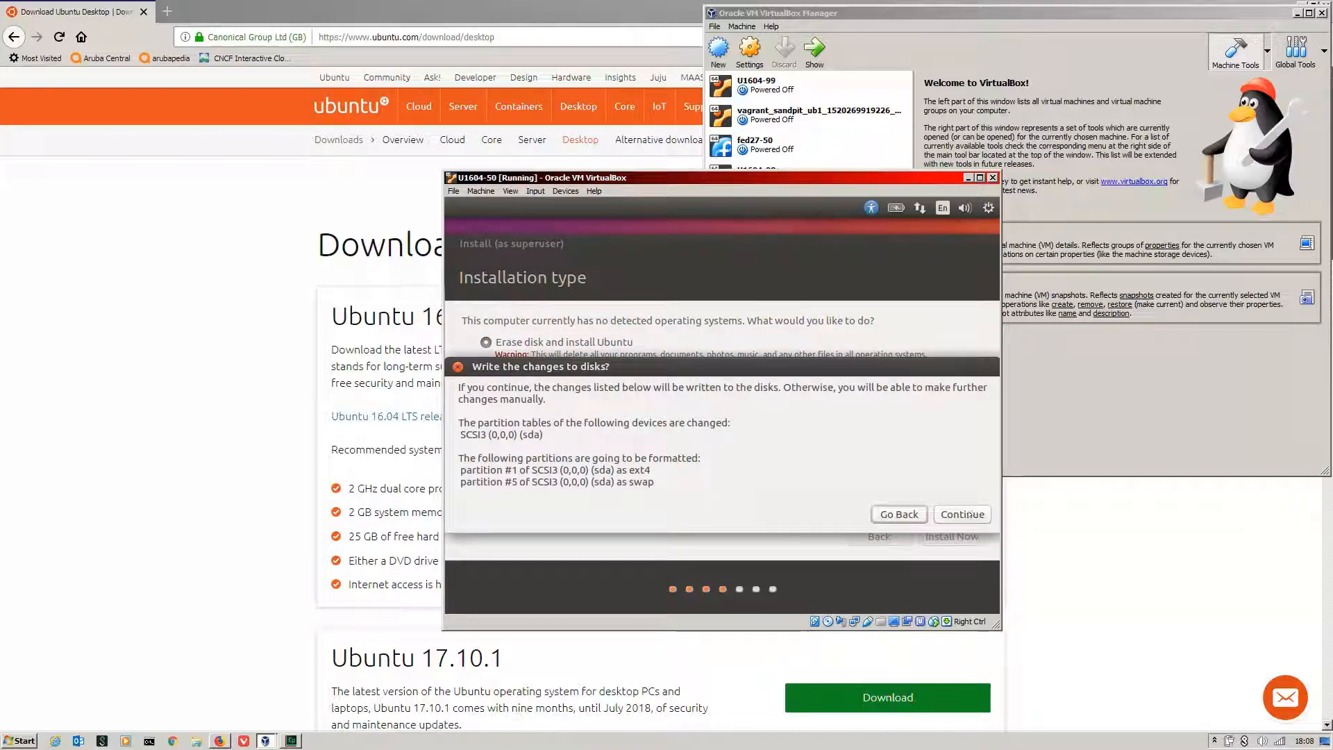
click(968, 513)
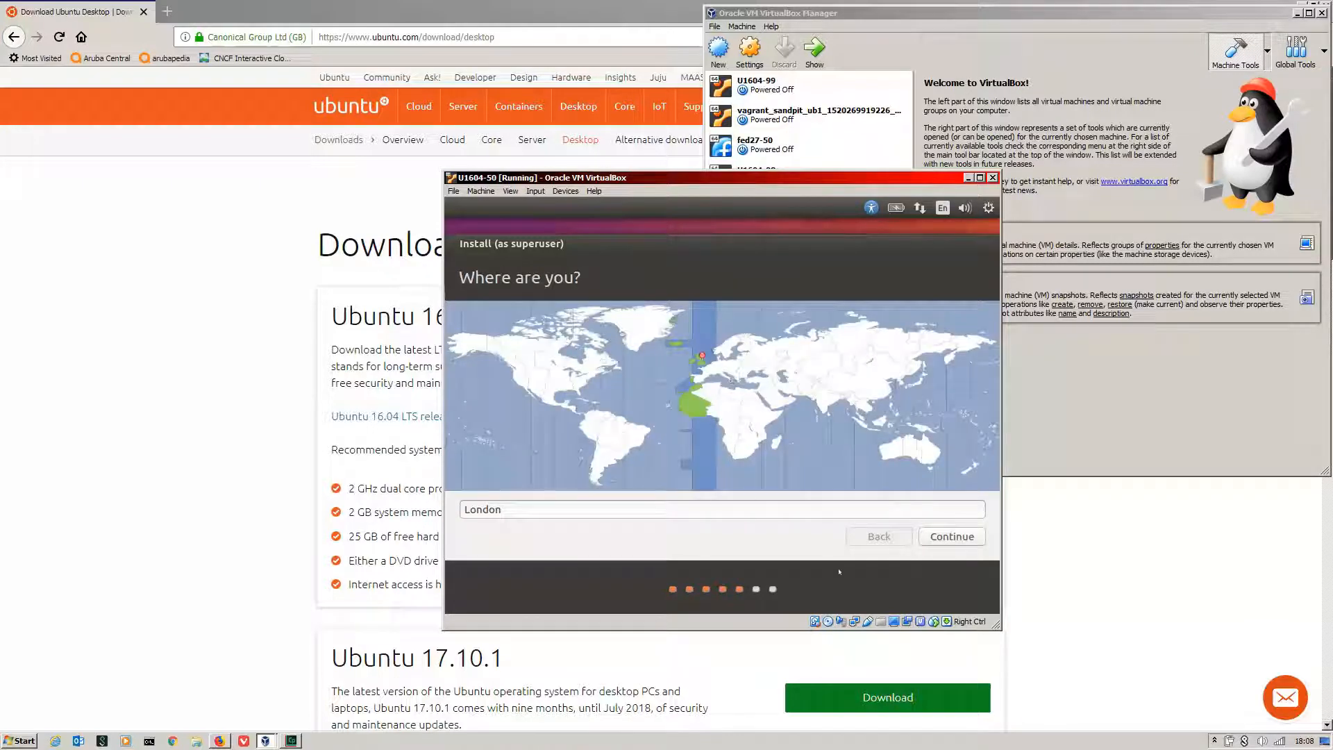
click(949, 536)
click(945, 539)
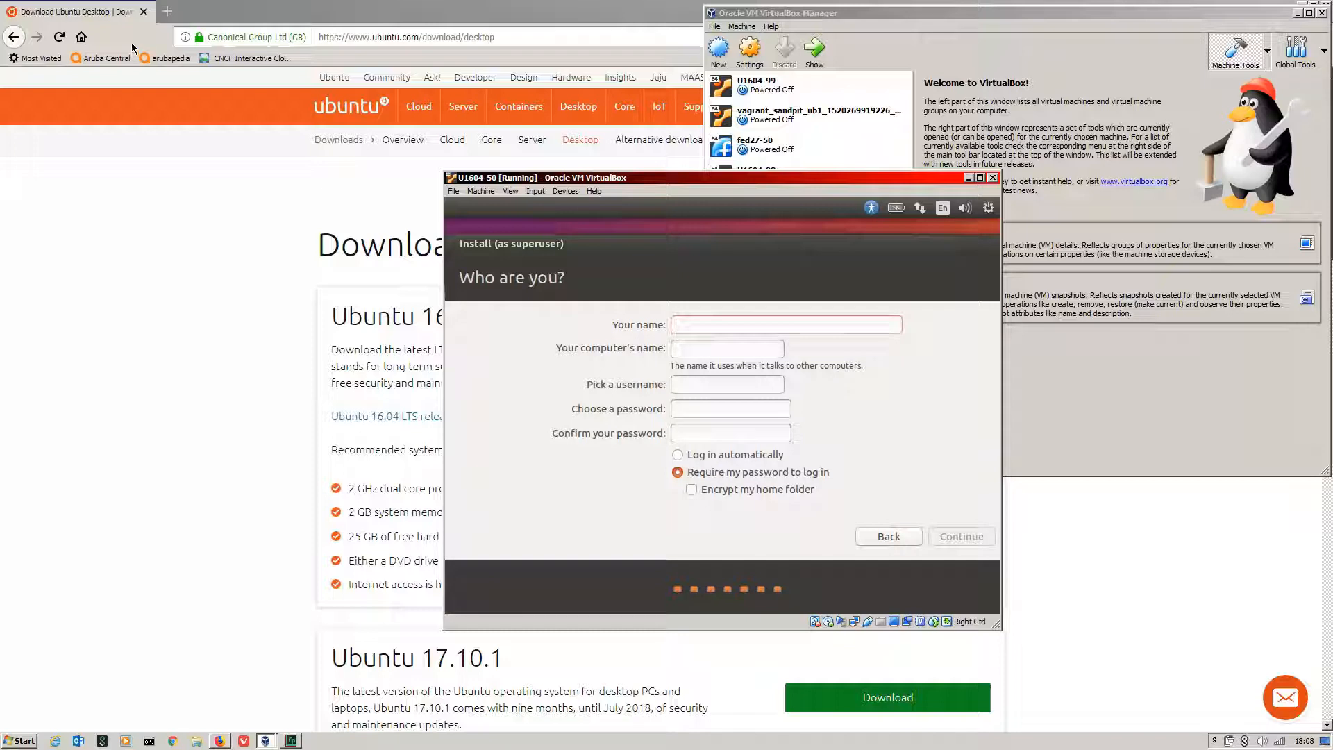
Step: Fill in the user's name, set the computer's name to U1604-50, enter and confirm the account password, and continue the installation
text(joe)
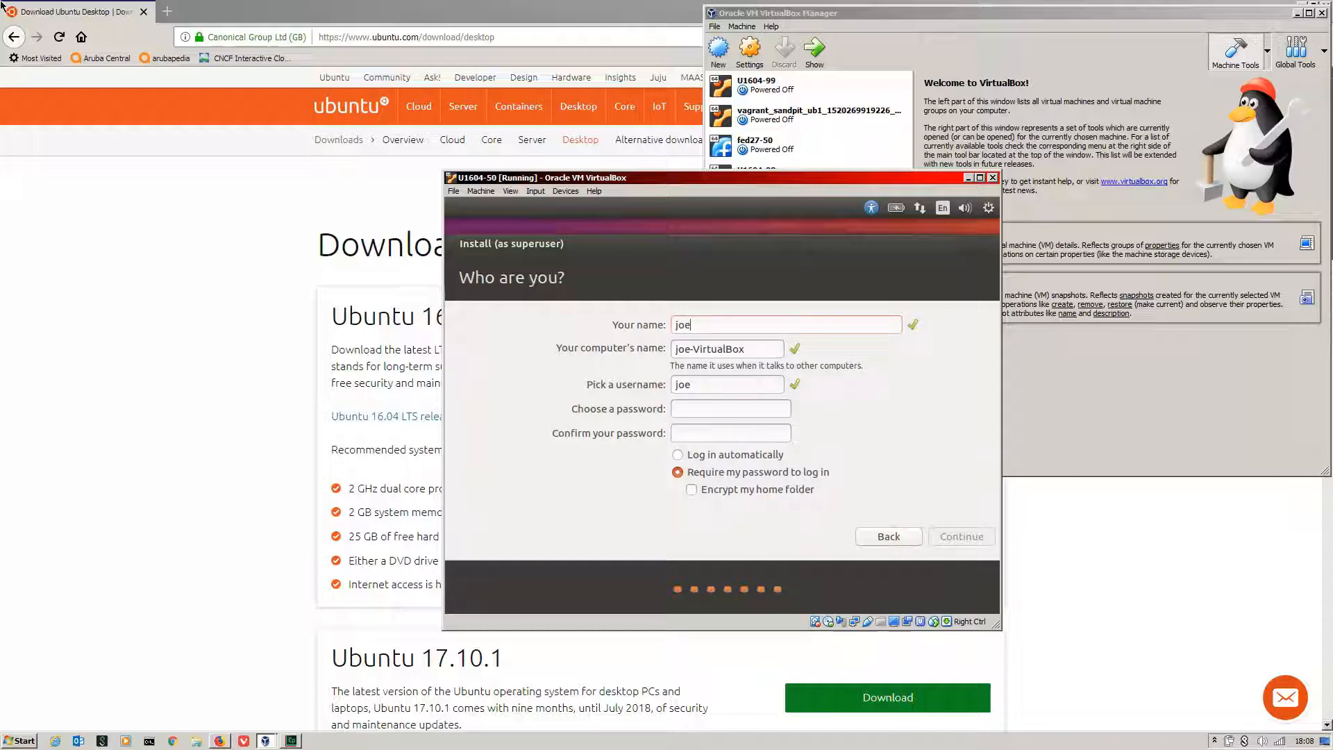
click(751, 342)
drag(741, 347, 580, 316)
text(U1604-50)
click(687, 409)
text(a)
key(Tab)
text(a)
click(967, 535)
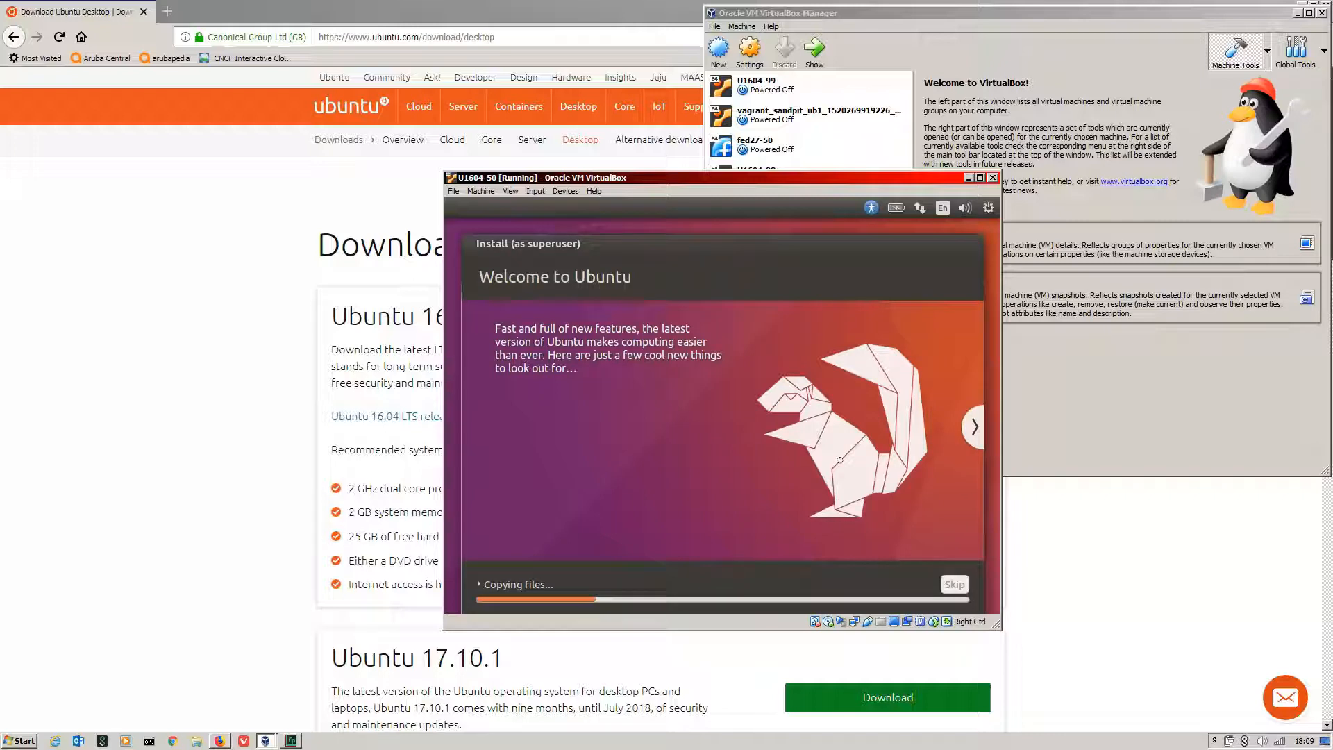
click(973, 427)
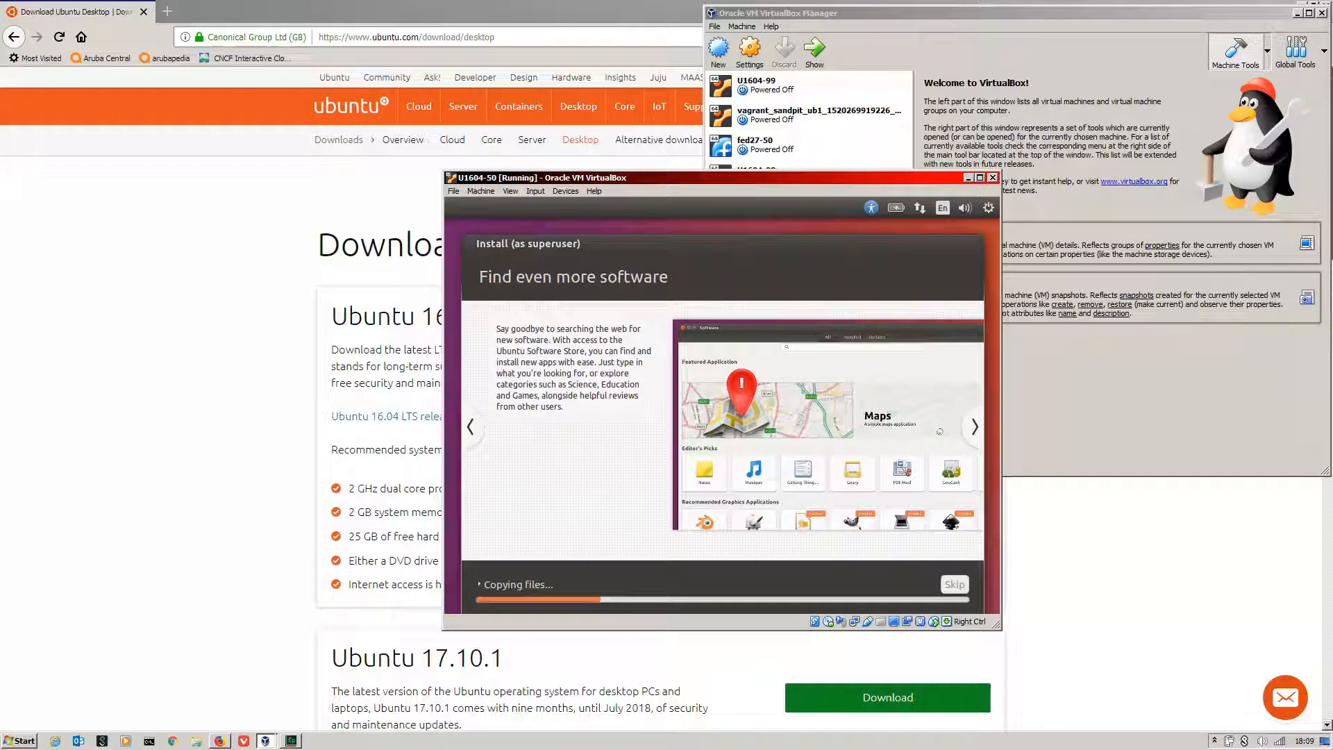
click(974, 426)
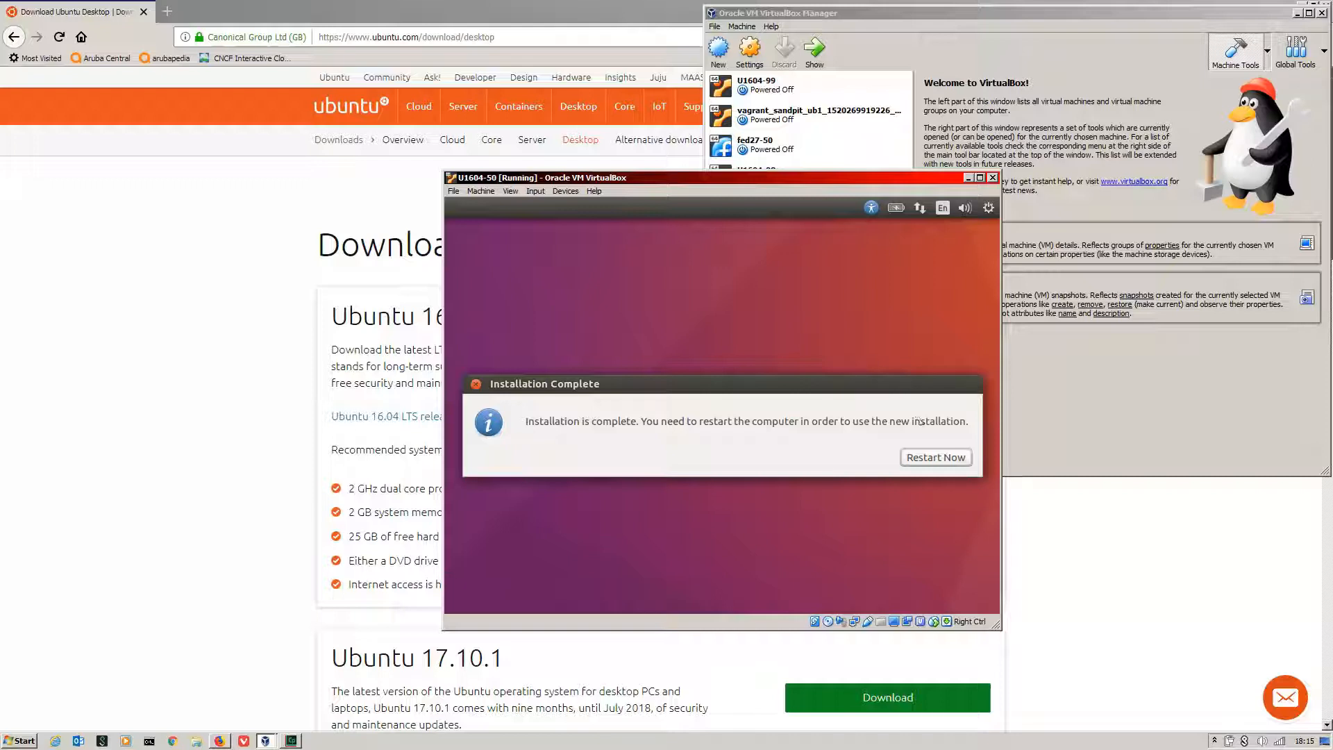
Step: Restart into the new Ubuntu installation and log in with the account password
click(933, 456)
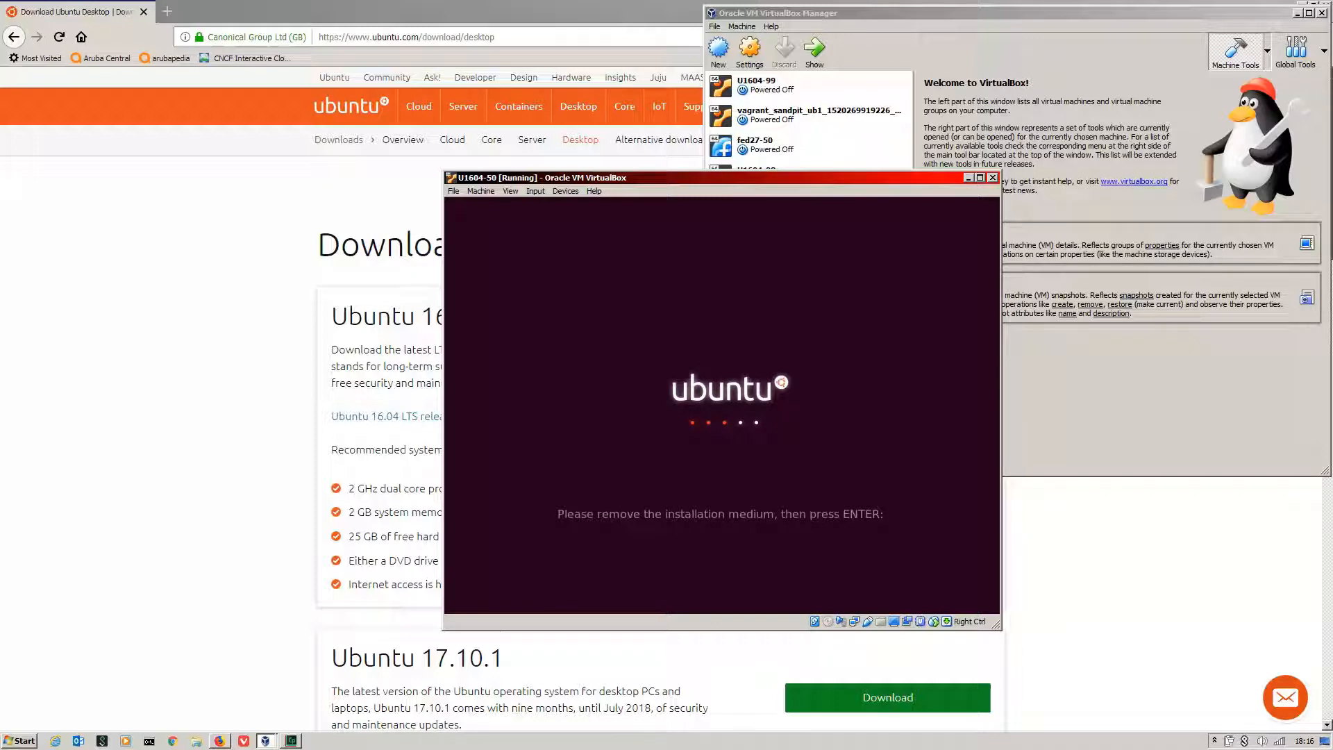
key(Return)
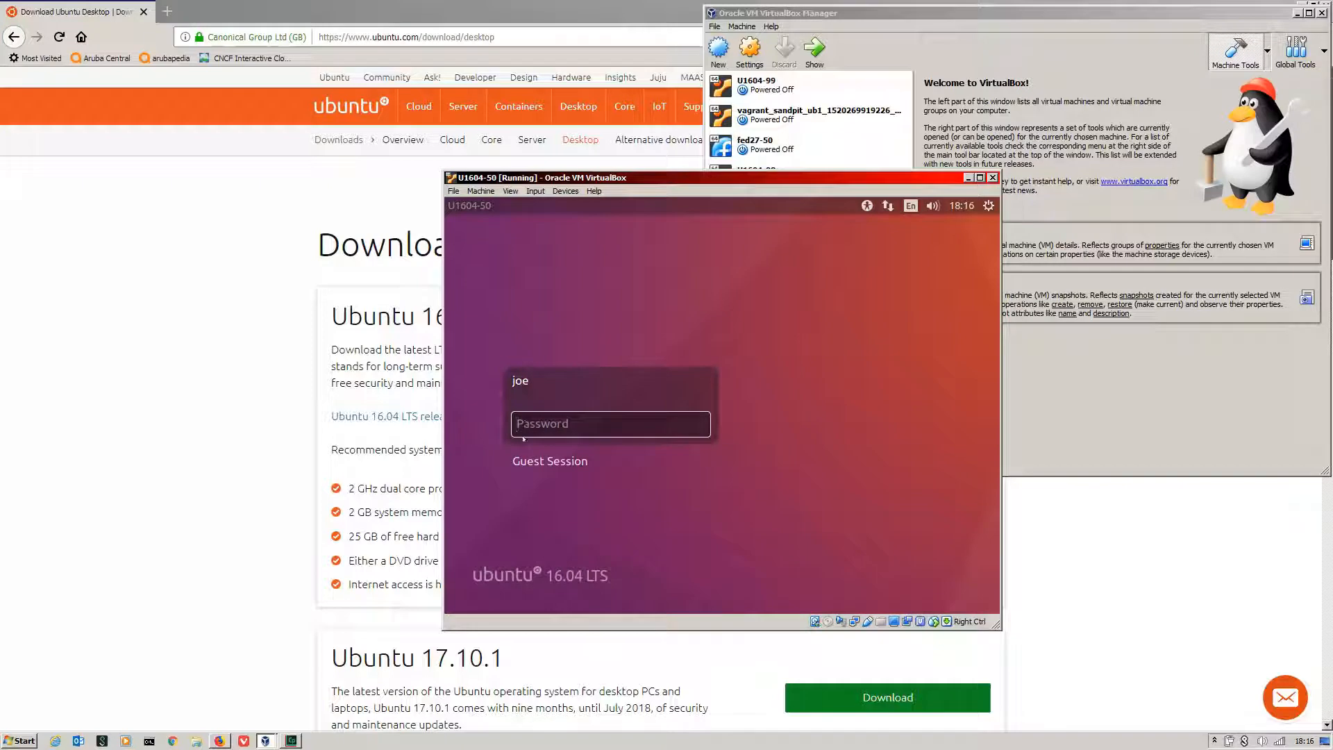
text(•)
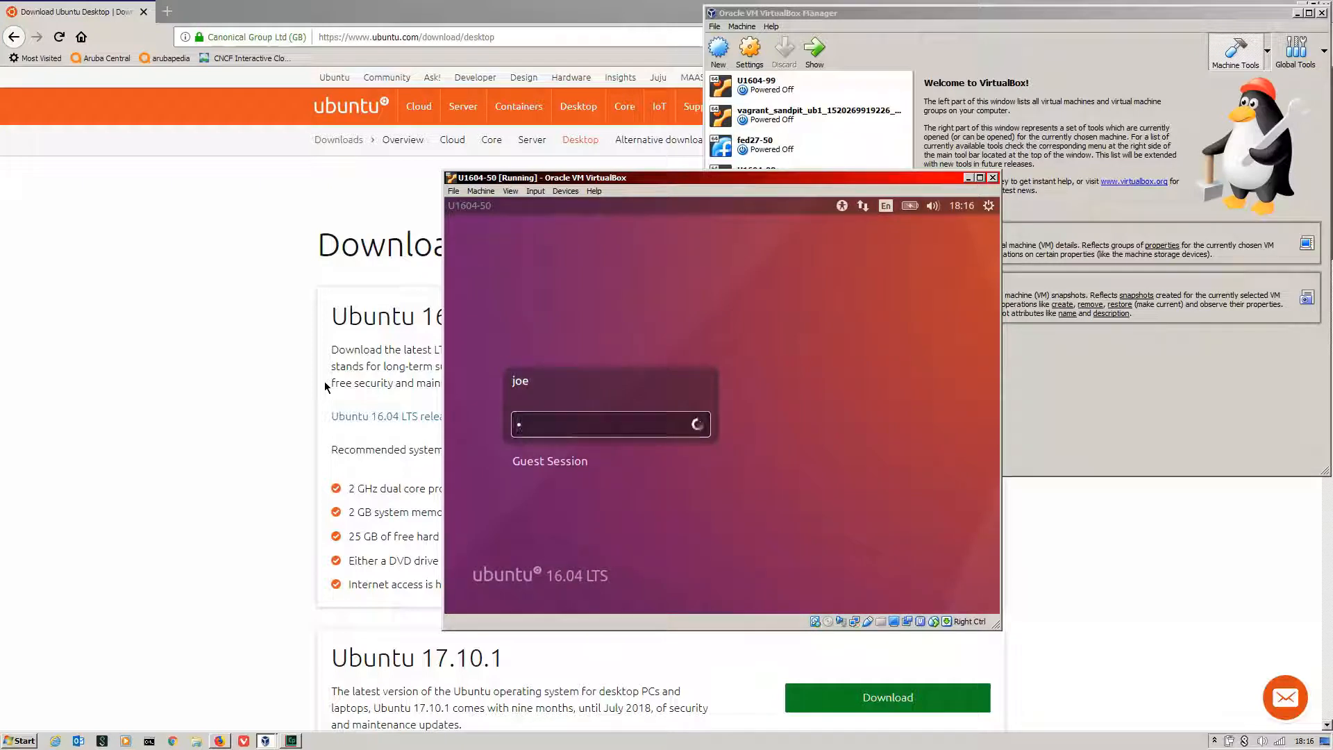
key(Return)
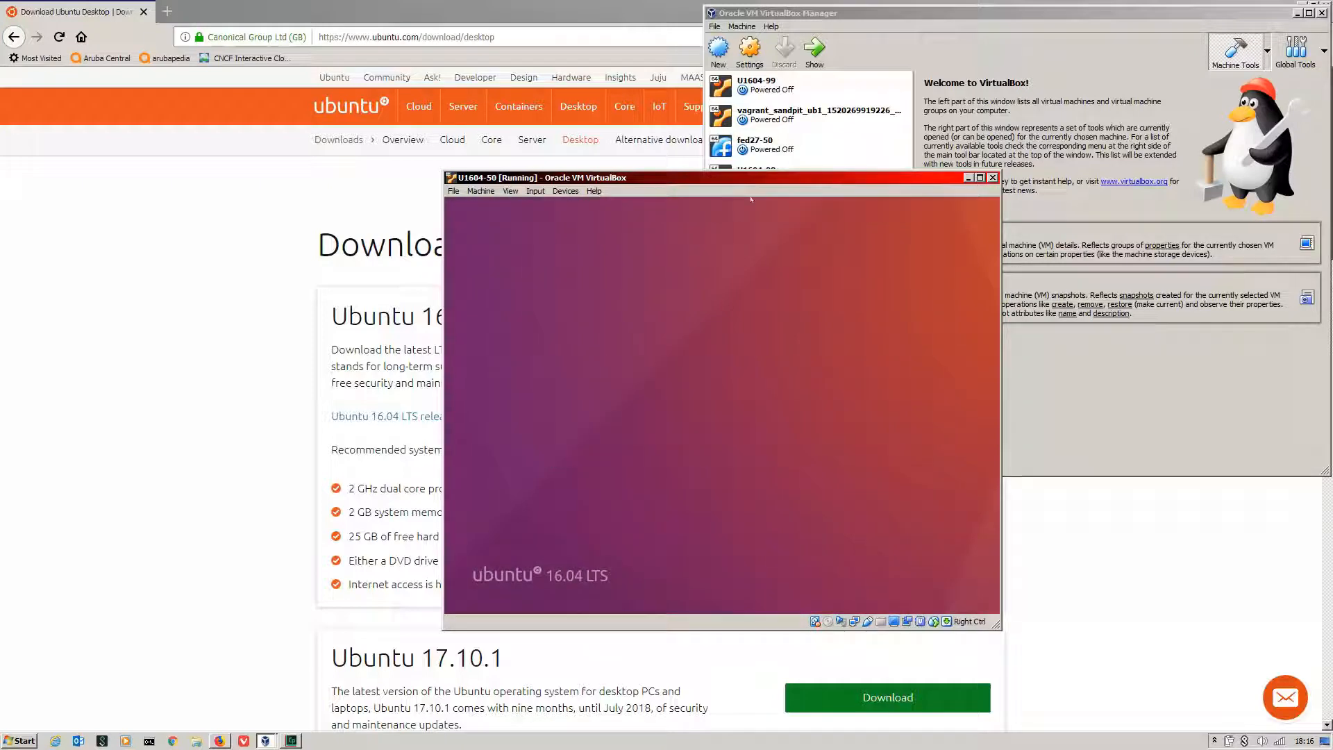
Step: Maximise the U1604-50 machine window and dismiss the keyboard shortcuts overview
click(979, 178)
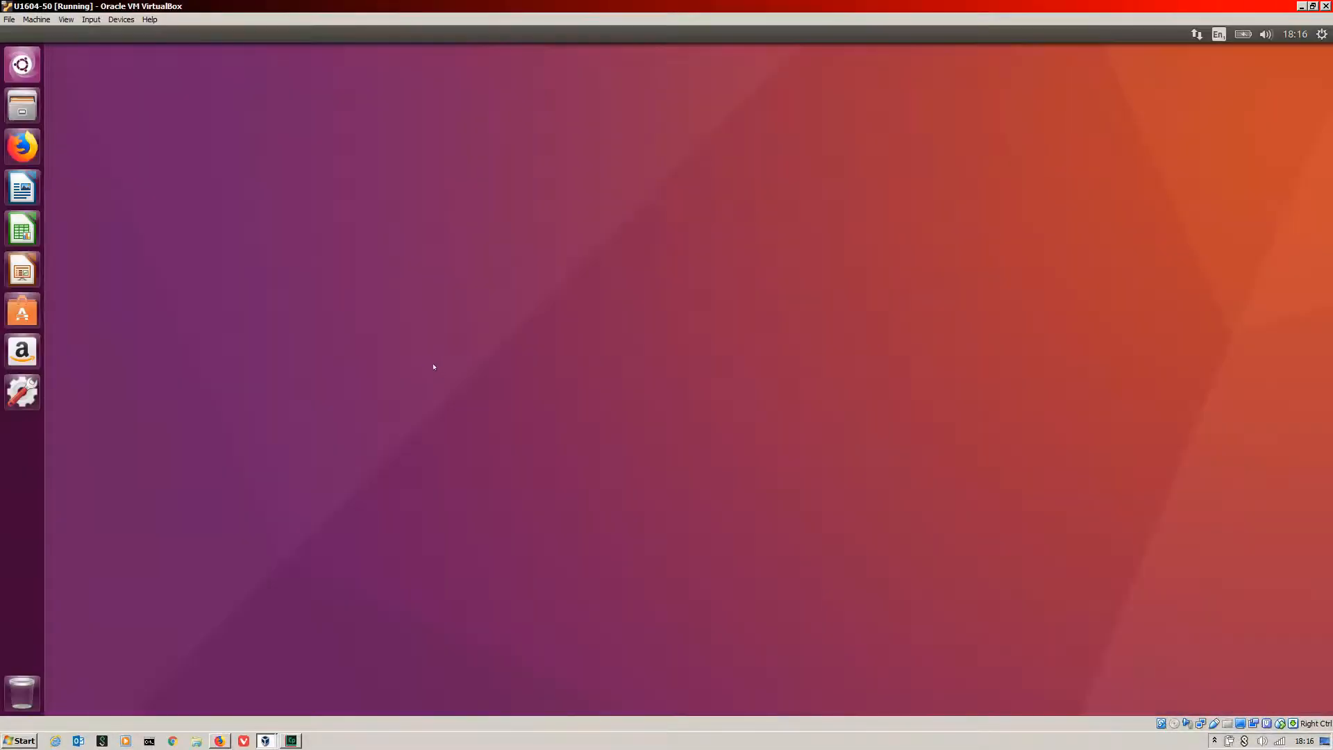
key(super)
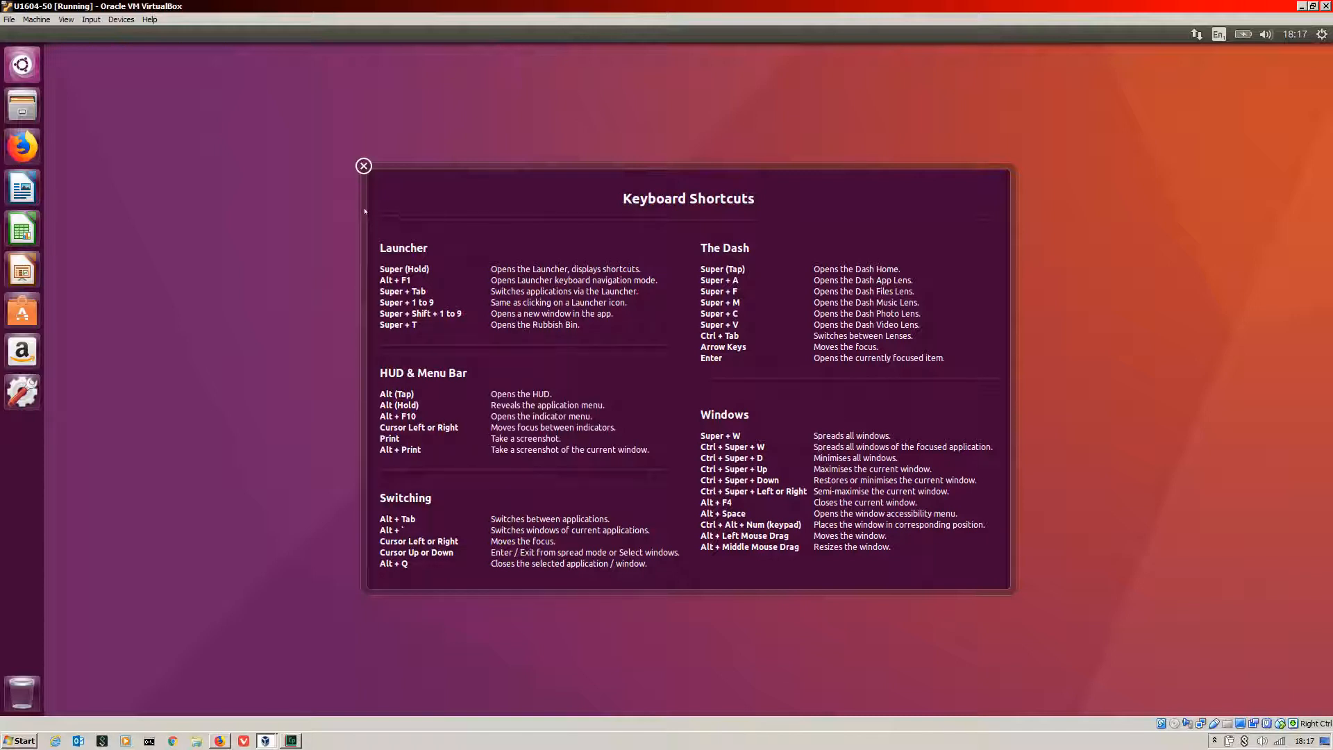
click(363, 166)
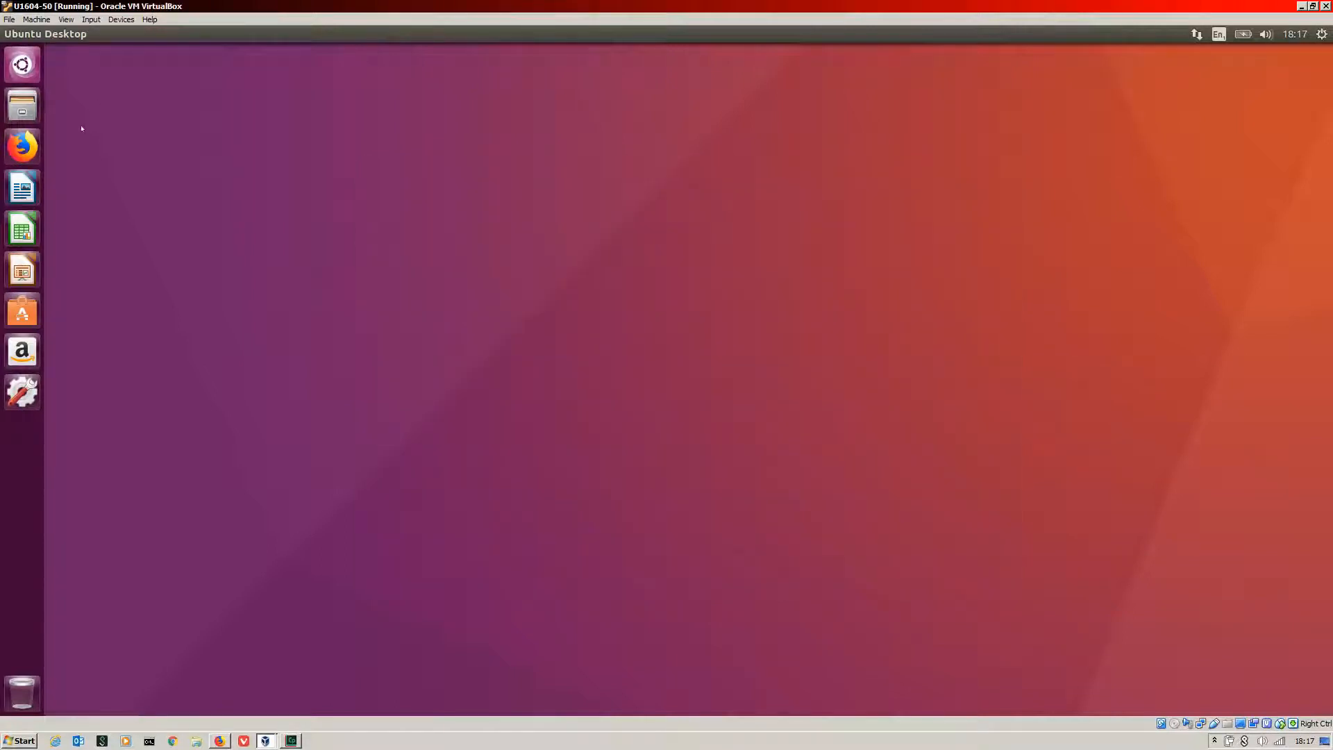
Step: Search for Terminal, open it, and lock it to the launcher
key(super)
text(t)
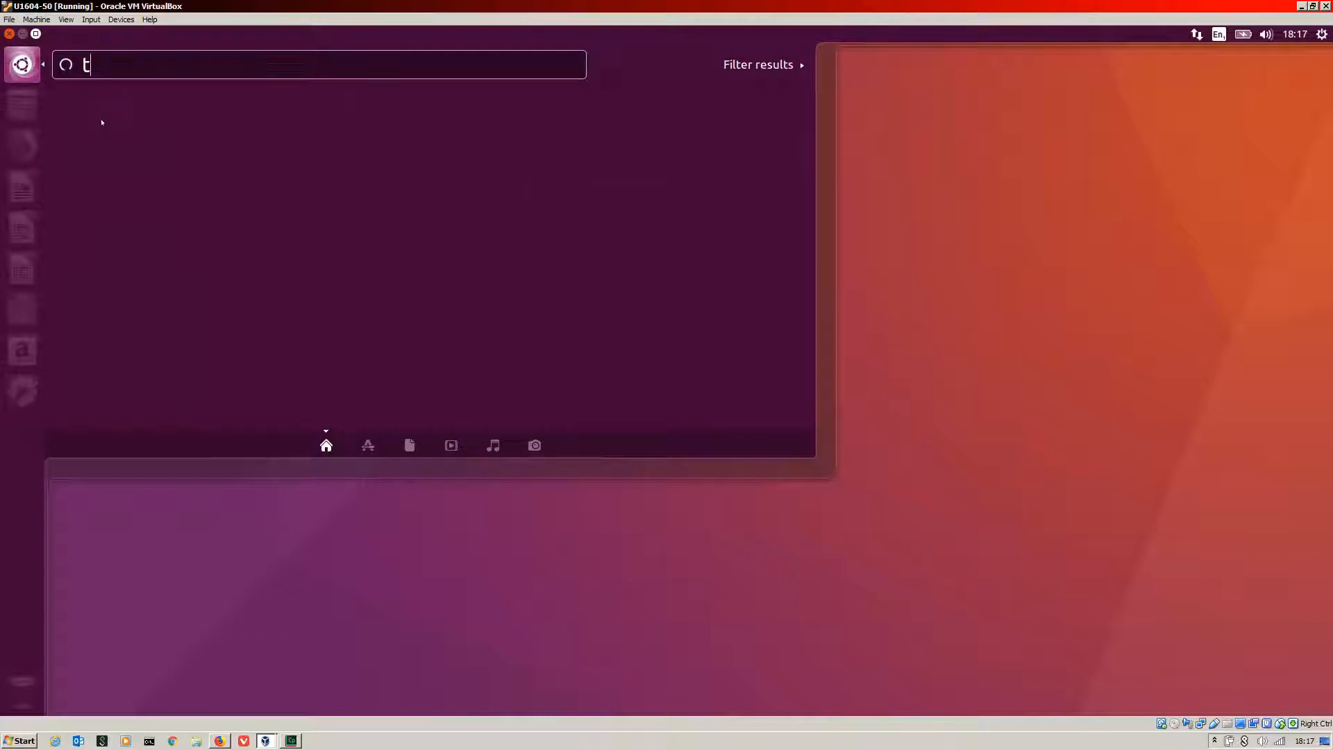
text(erminal)
click(106, 131)
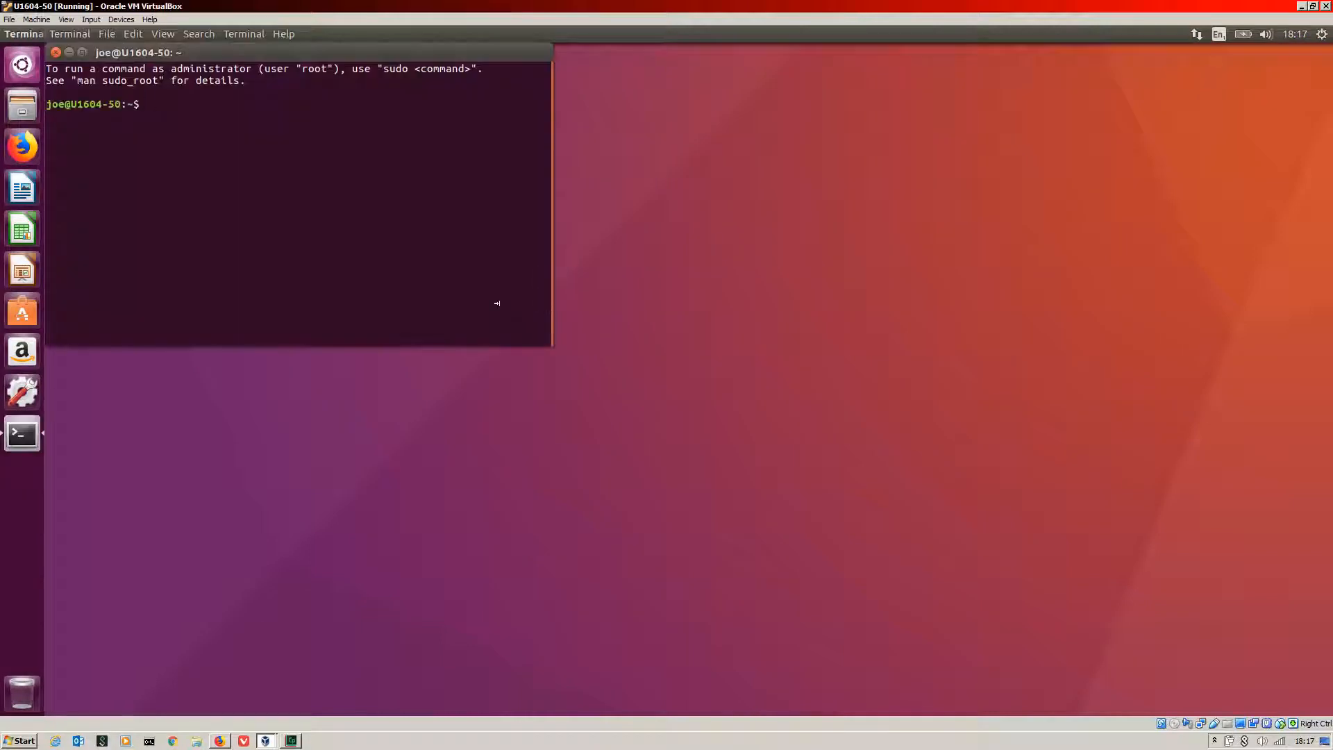
right_click(22, 433)
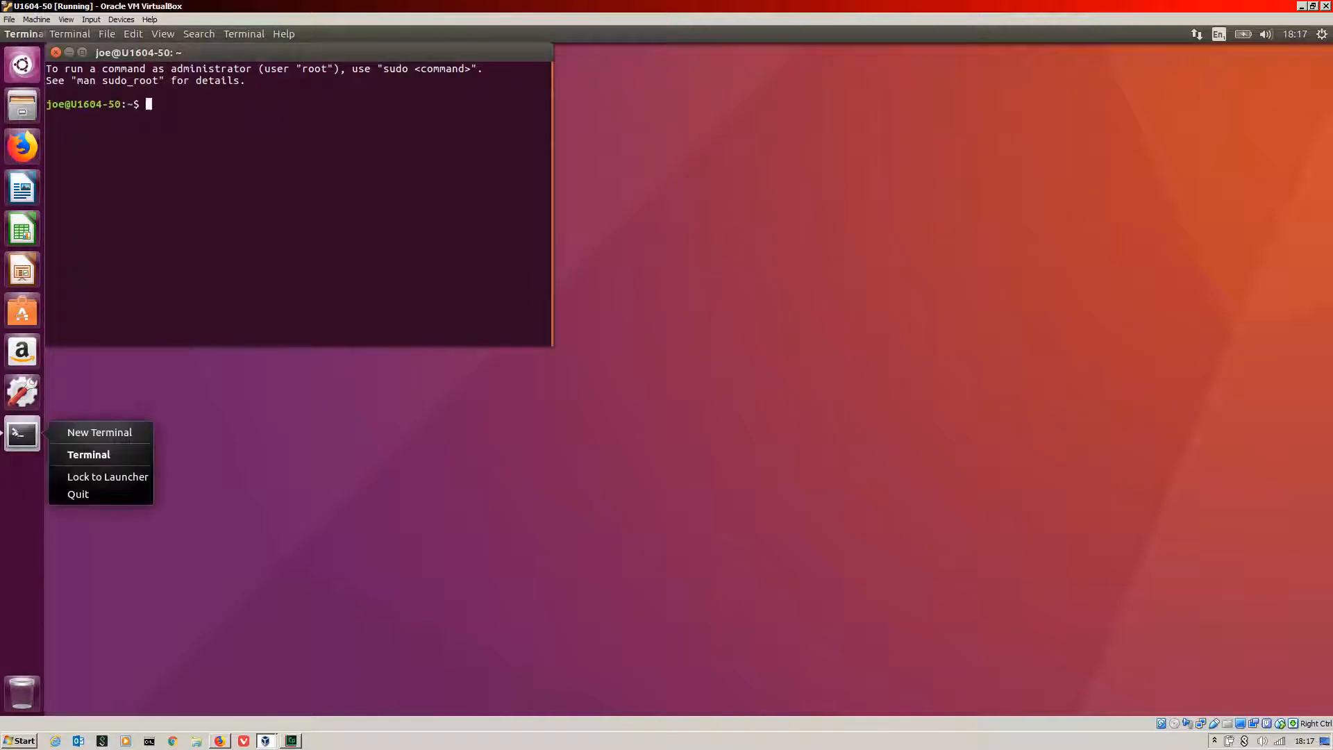
click(93, 476)
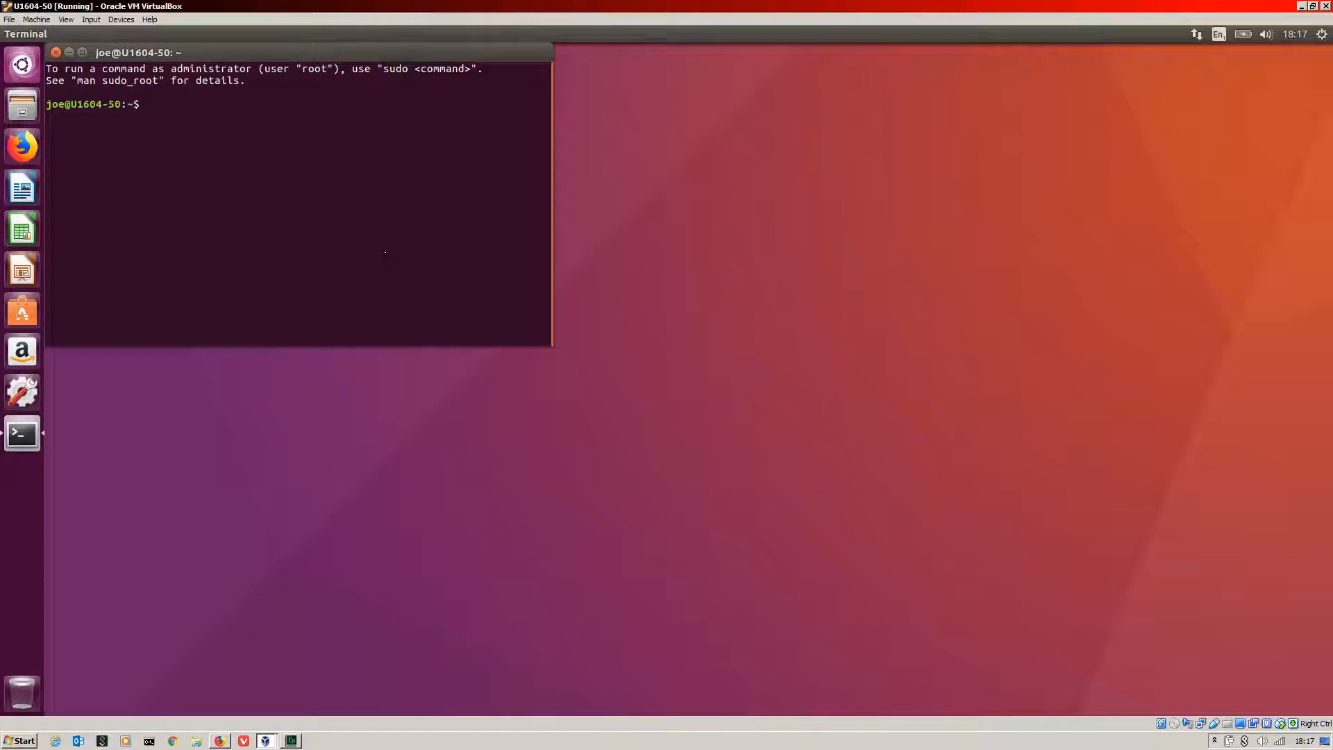
Step: Refresh the package lists with sudo apt update, authenticating with the account password
text(sudo apt update)
key(Return)
key(Return)
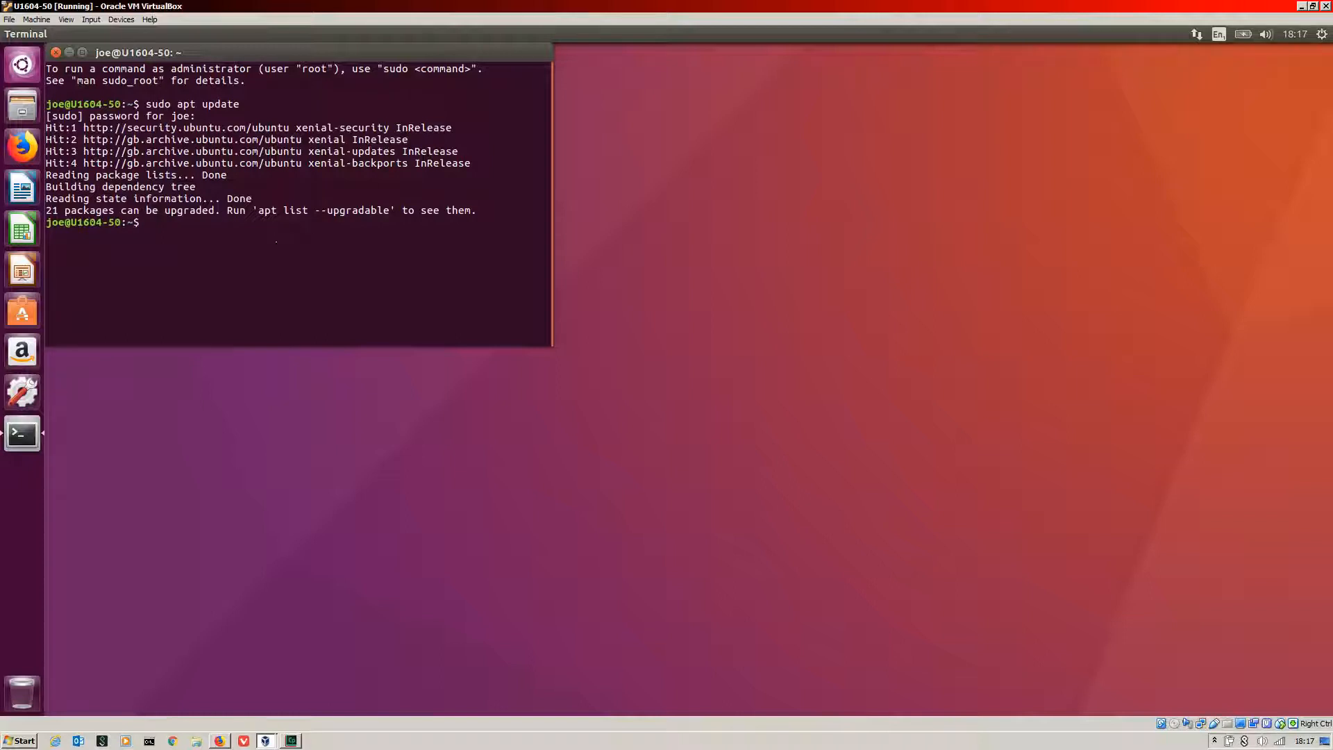
key(Up)
key(BackSpace)
key(BackSpace)
text(grade)
key(Left)
key(Left)
key(Left)
key(Left)
key(Left)
key(Left)
key(Left)
text(-y)
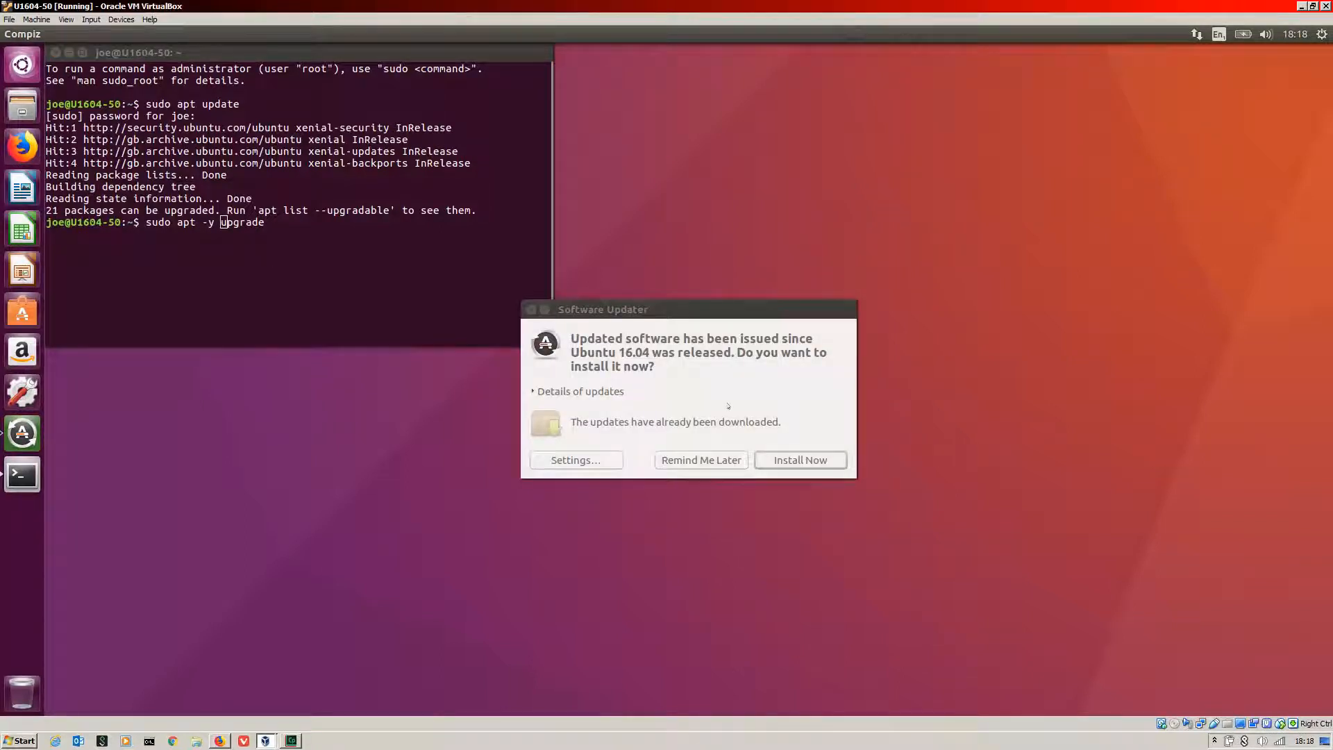
Step: Install the offered Ubuntu software updates immediately through Software Updater
click(809, 461)
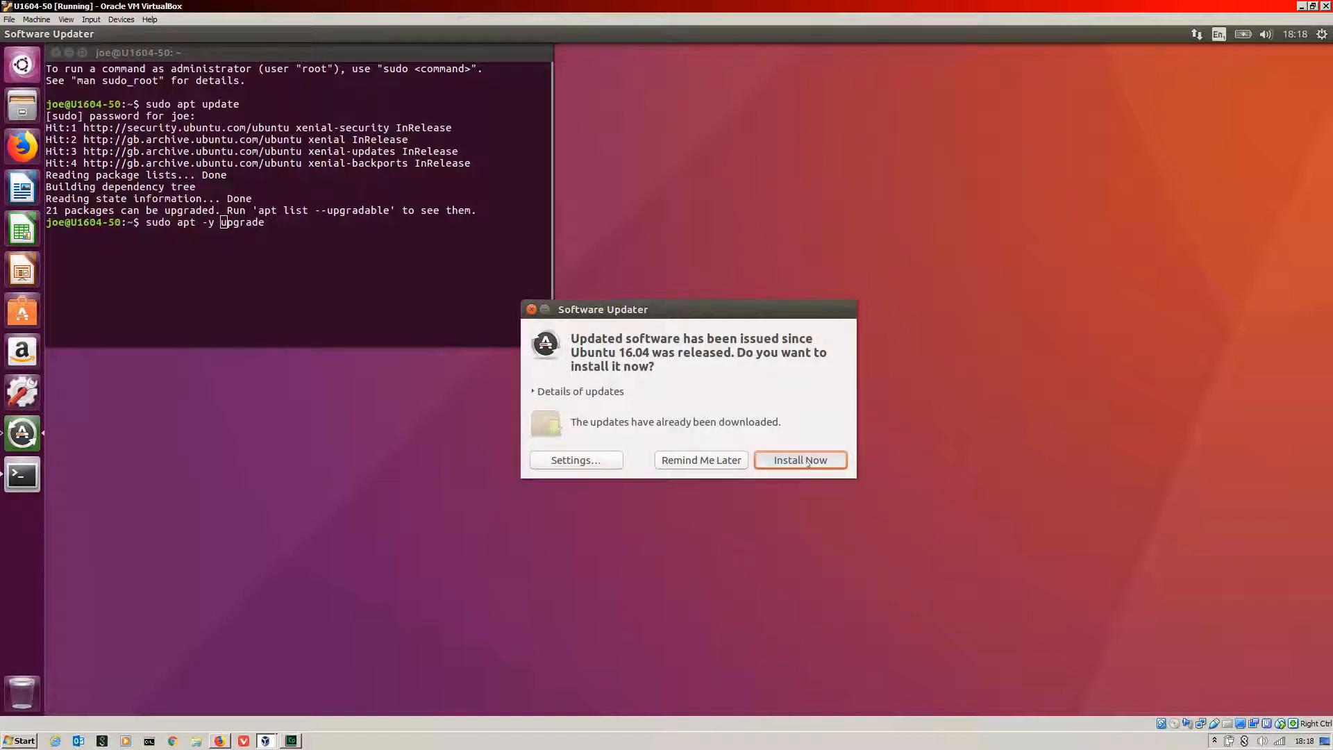
click(808, 461)
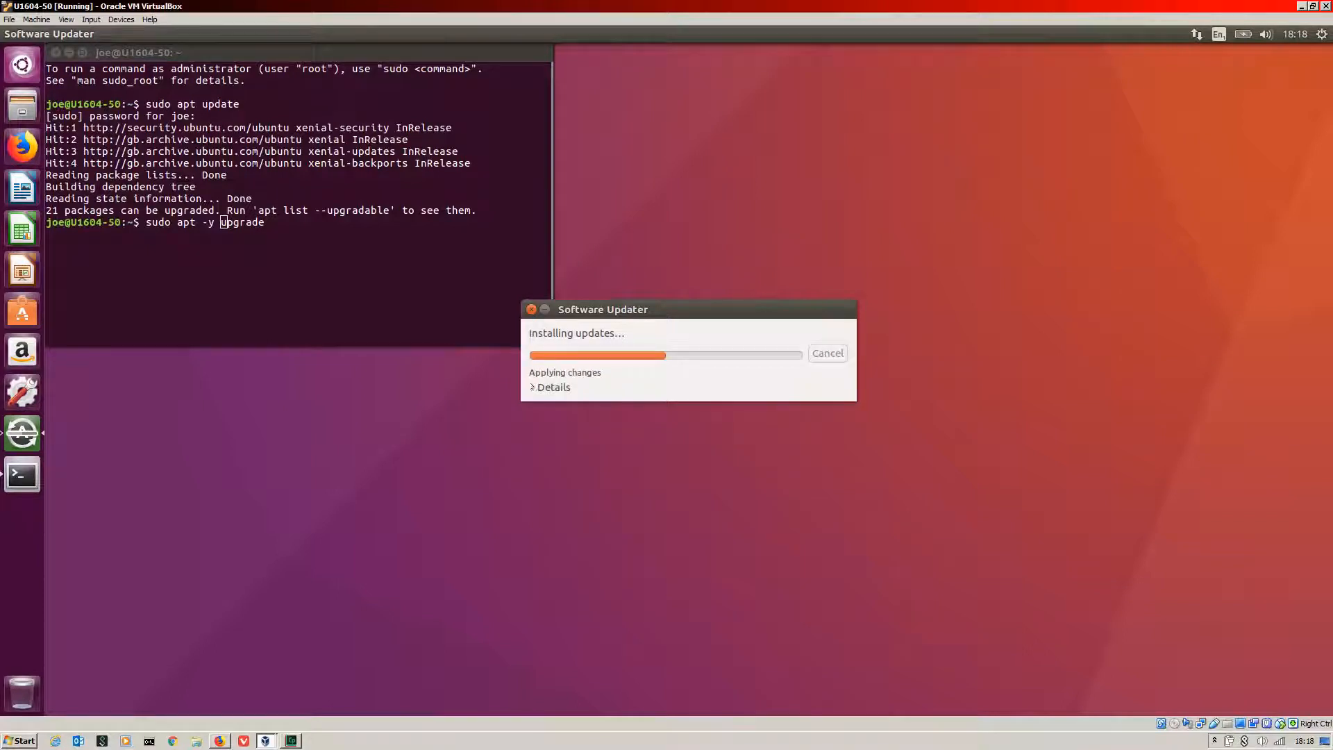
click(533, 387)
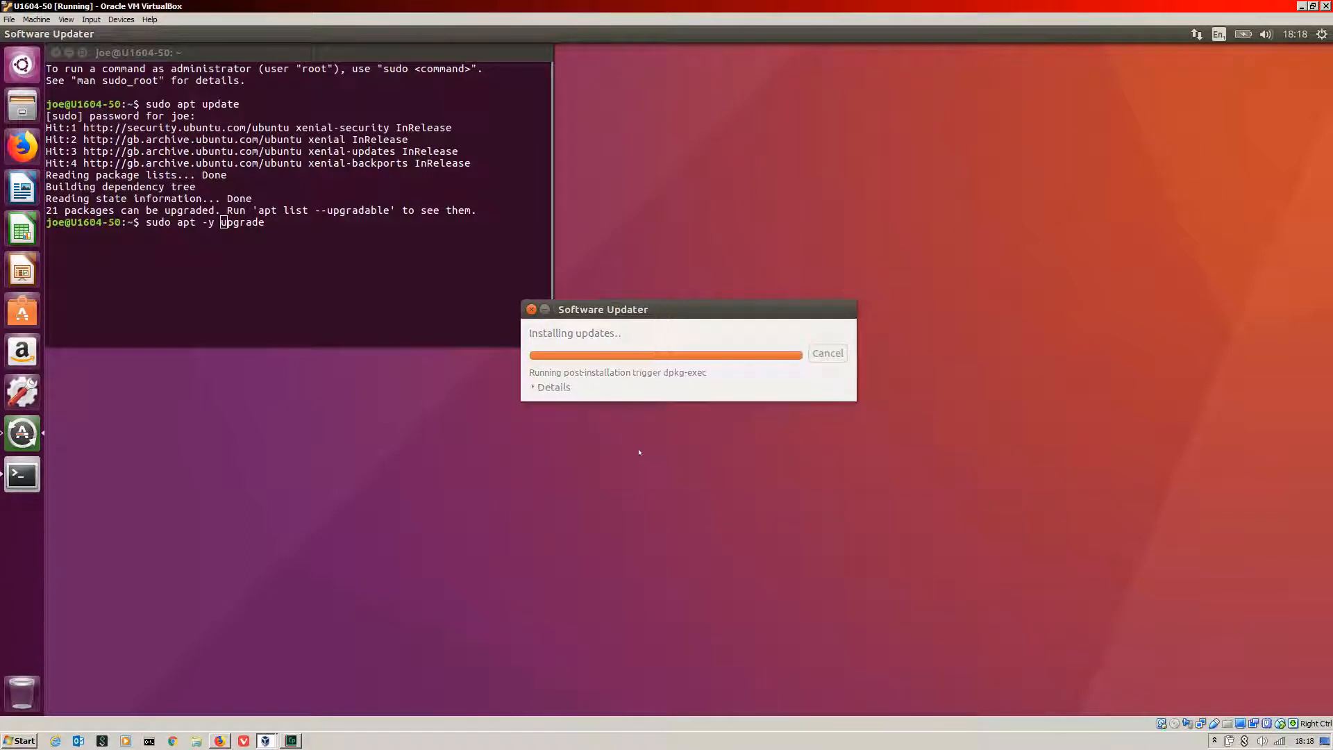
Step: Clear the unexecuted sudo apt -y upgrade command from the terminal prompt
key(Return)
key(Right)
key(End)
key(BackSpace)
key(BackSpace)
key(BackSpace)
key(BackSpace)
key(BackSpace)
key(BackSpace)
key(BackSpace)
key(BackSpace)
key(BackSpace)
key(BackSpace)
key(BackSpace)
key(BackSpace)
key(BackSpace)
key(BackSpace)
key(BackSpace)
key(BackSpace)
key(BackSpace)
key(BackSpace)
key(BackSpace)
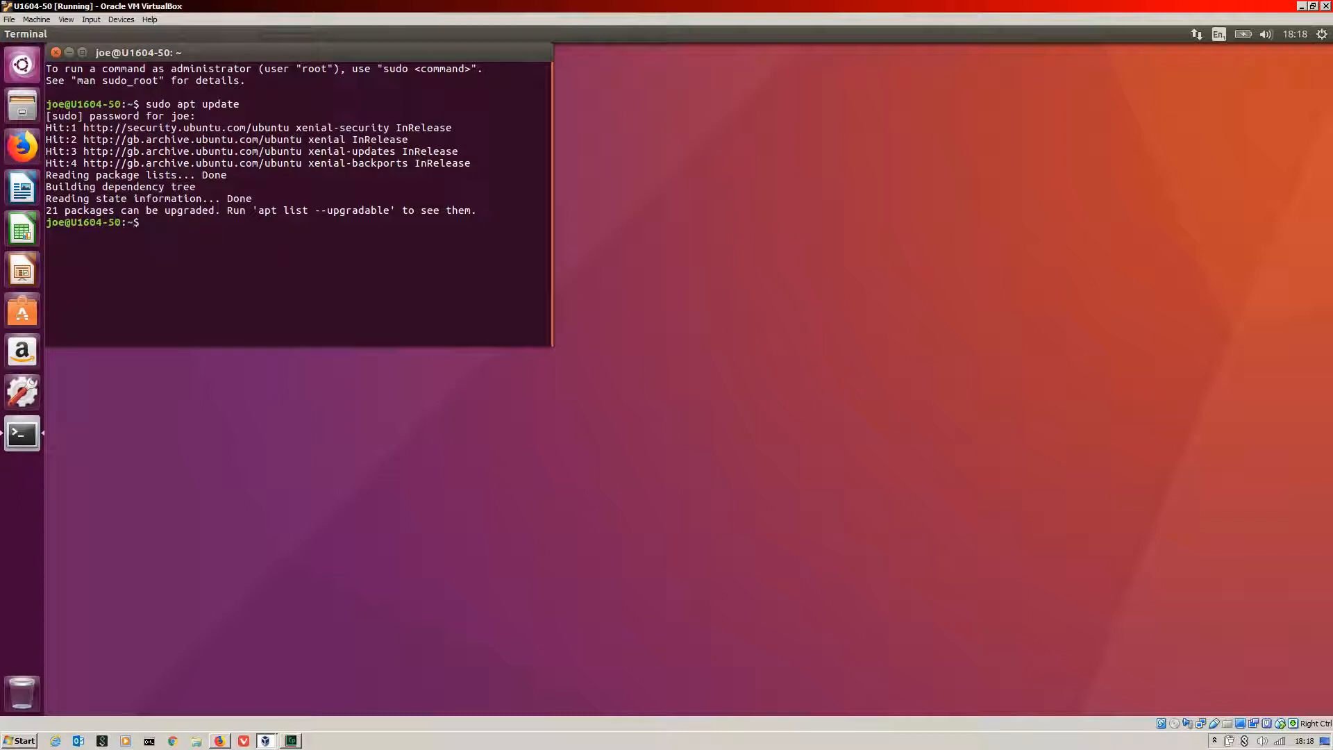
Step: Check again for remaining package updates by running sudo apt update in the terminal
text(sudo apt update)
key(Return)
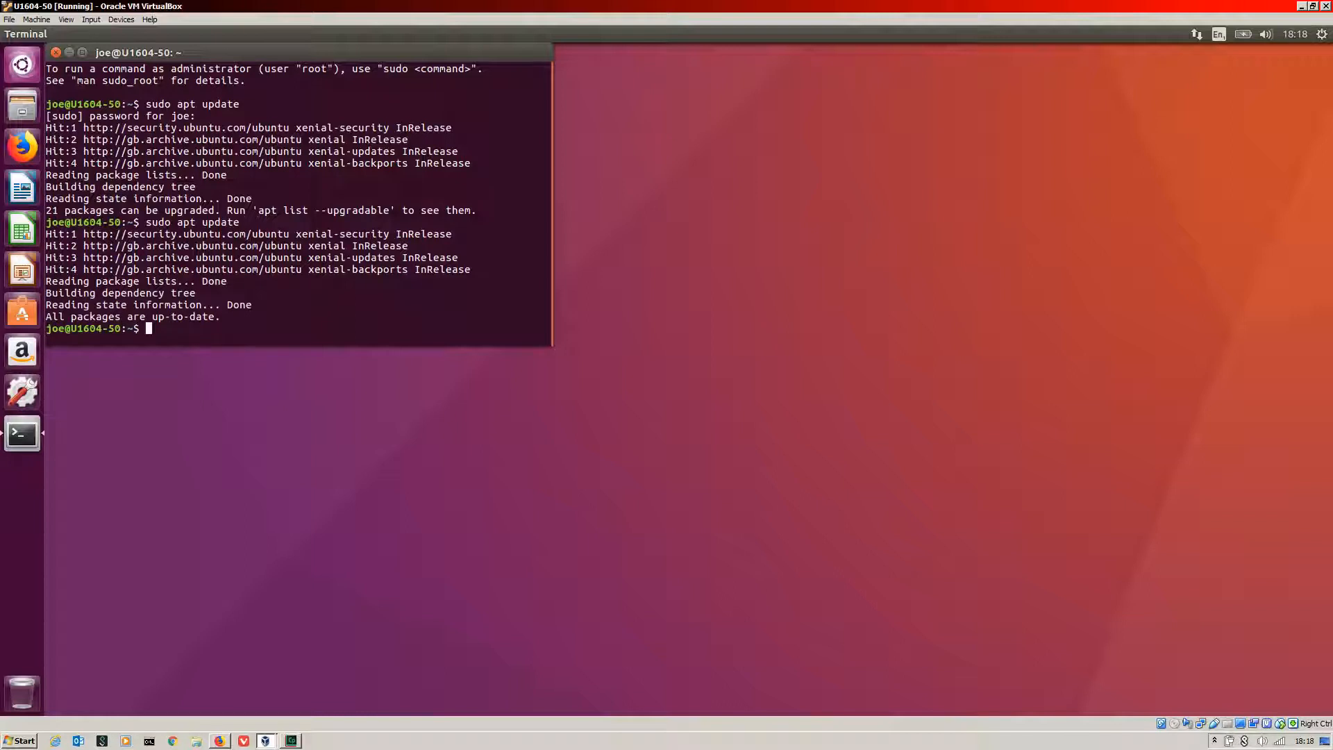
key(Return)
key(Return)
Step: Remove all LibreOffice packages with sudo apt remove libreoffice* and confirm the removal
text(sudo )
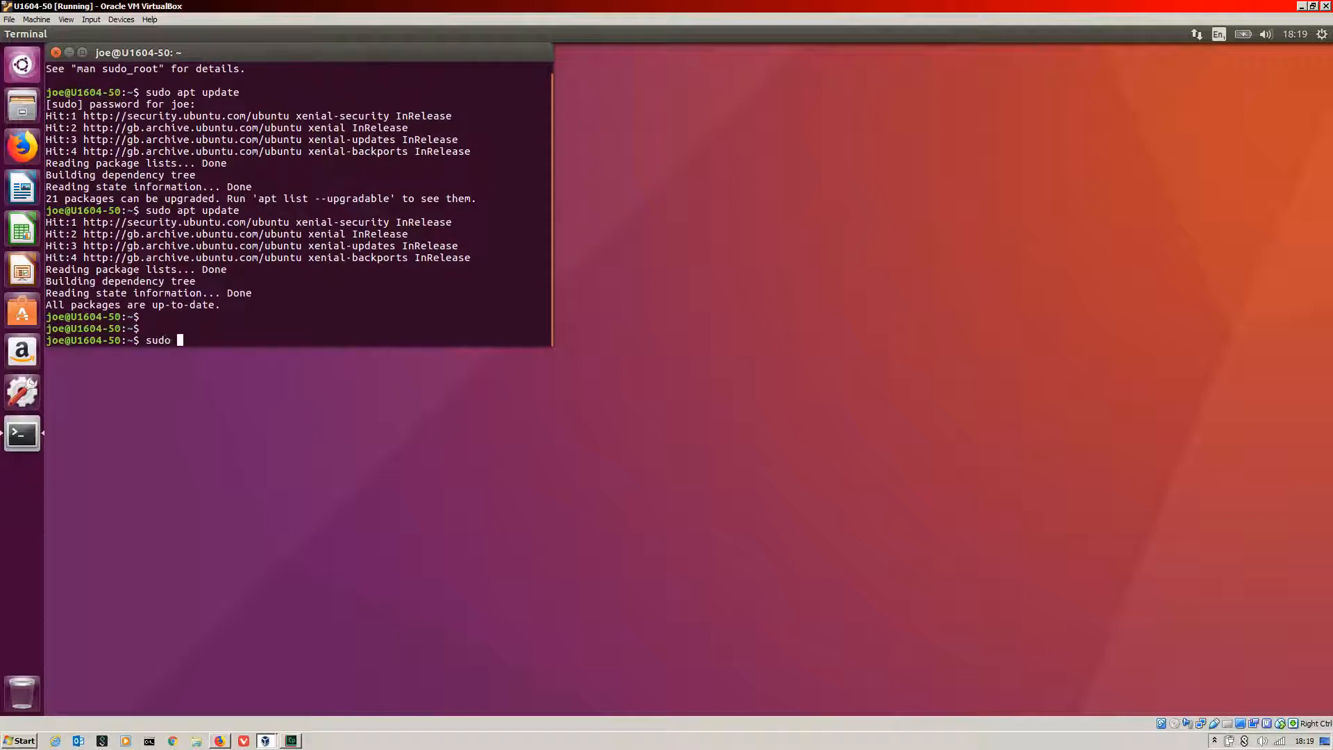
text(apt remove libreoffice*)
key(Return)
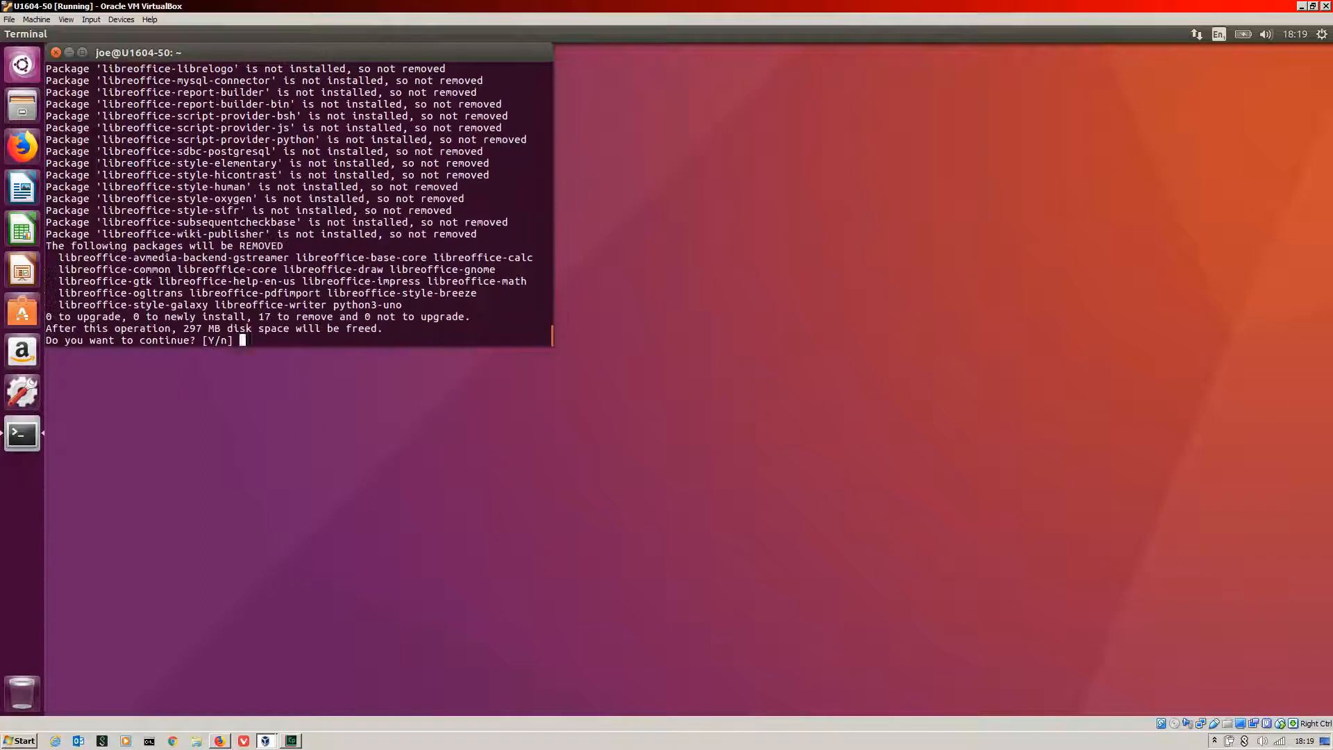
text(y)
key(Return)
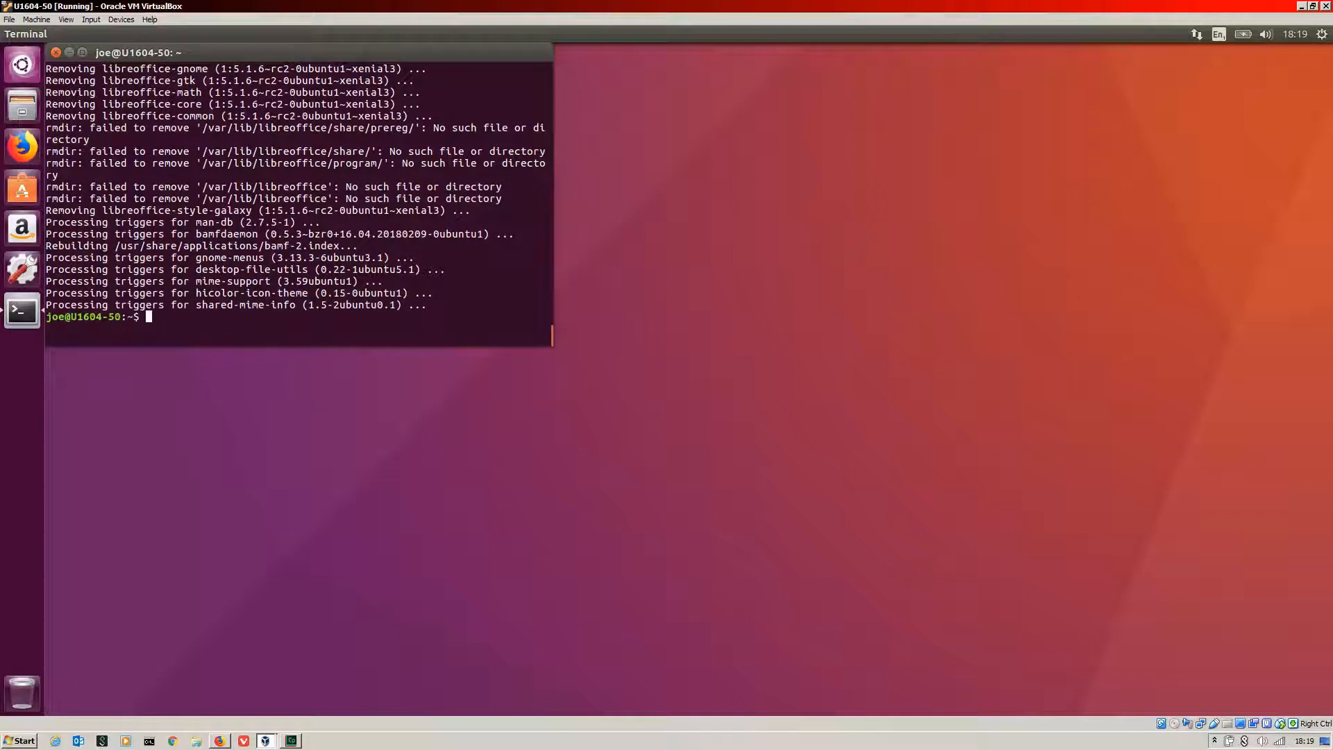
Step: Unlock Amazon from the launcher and return to a fresh terminal prompt
right_click(22, 227)
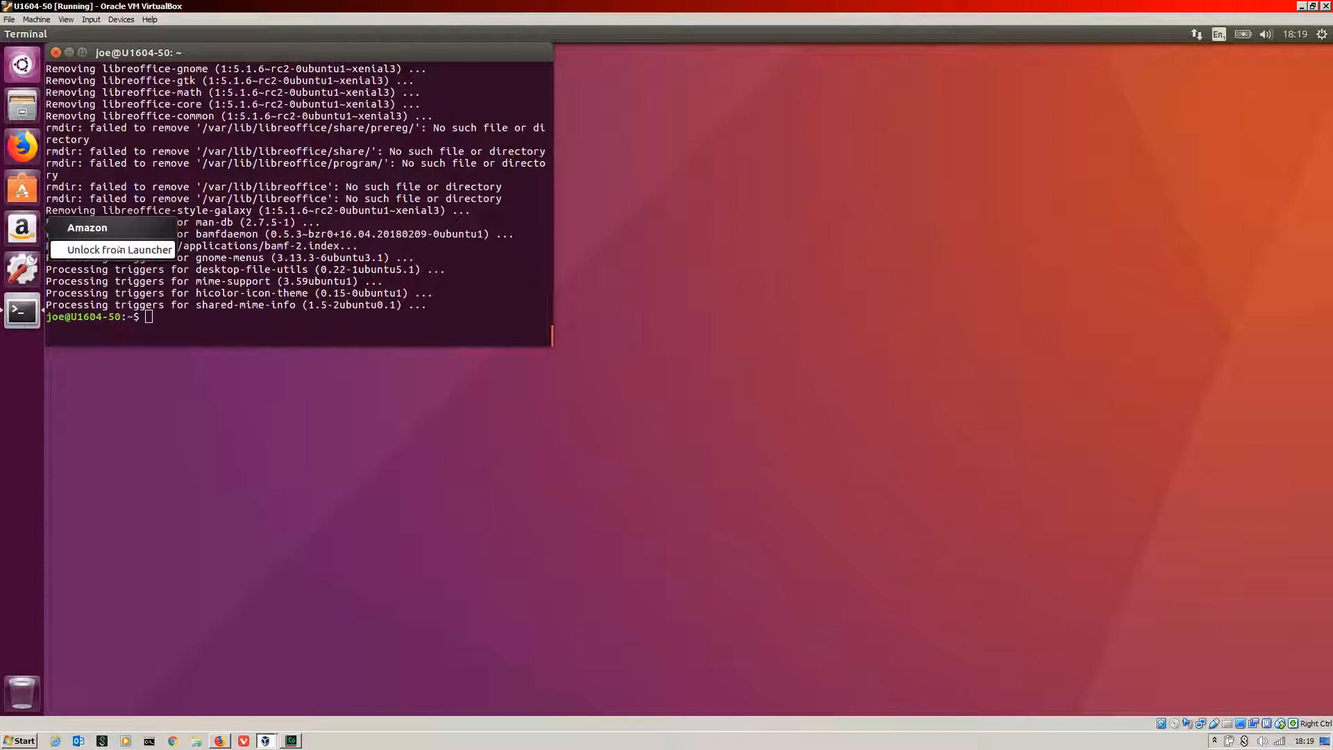
click(105, 248)
key(Return)
Step: Install the SSH server with sudo apt install openssh-server and confirm the installation
text(sudo ap)
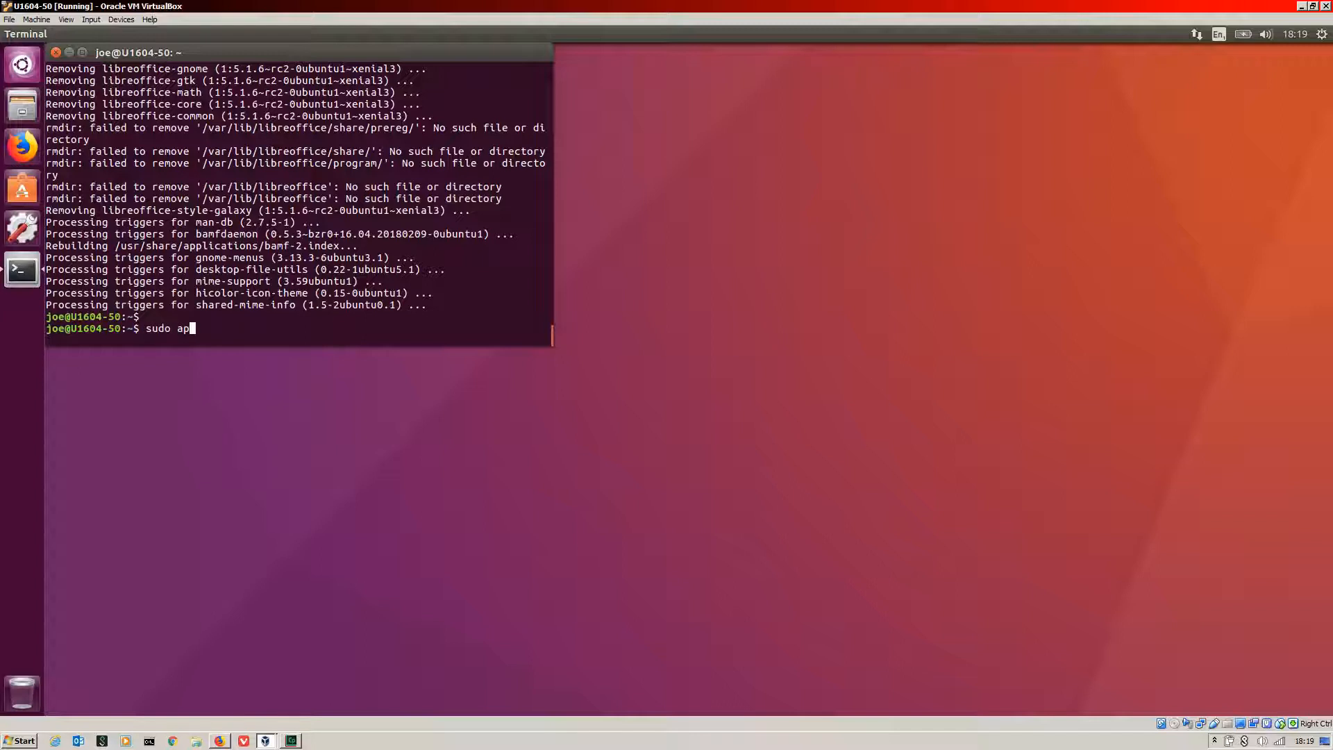
text(t install openssh-server)
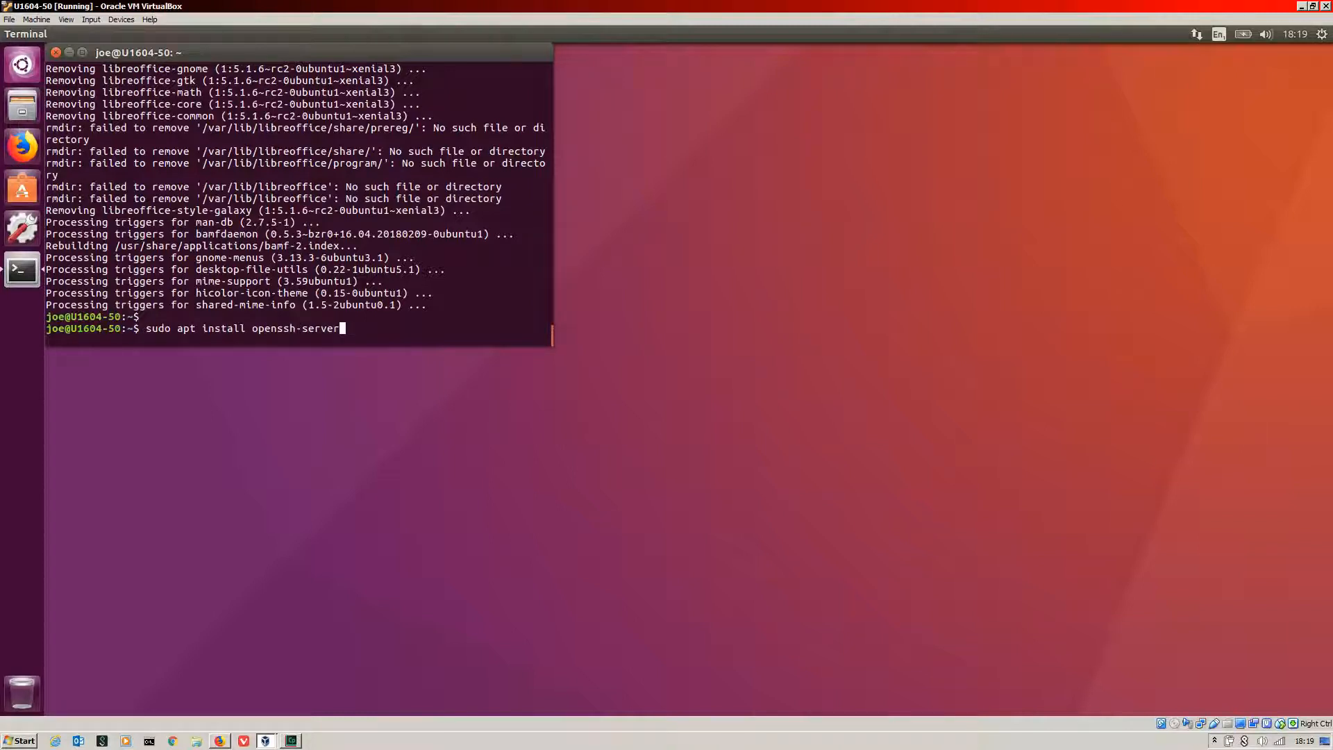
key(Return)
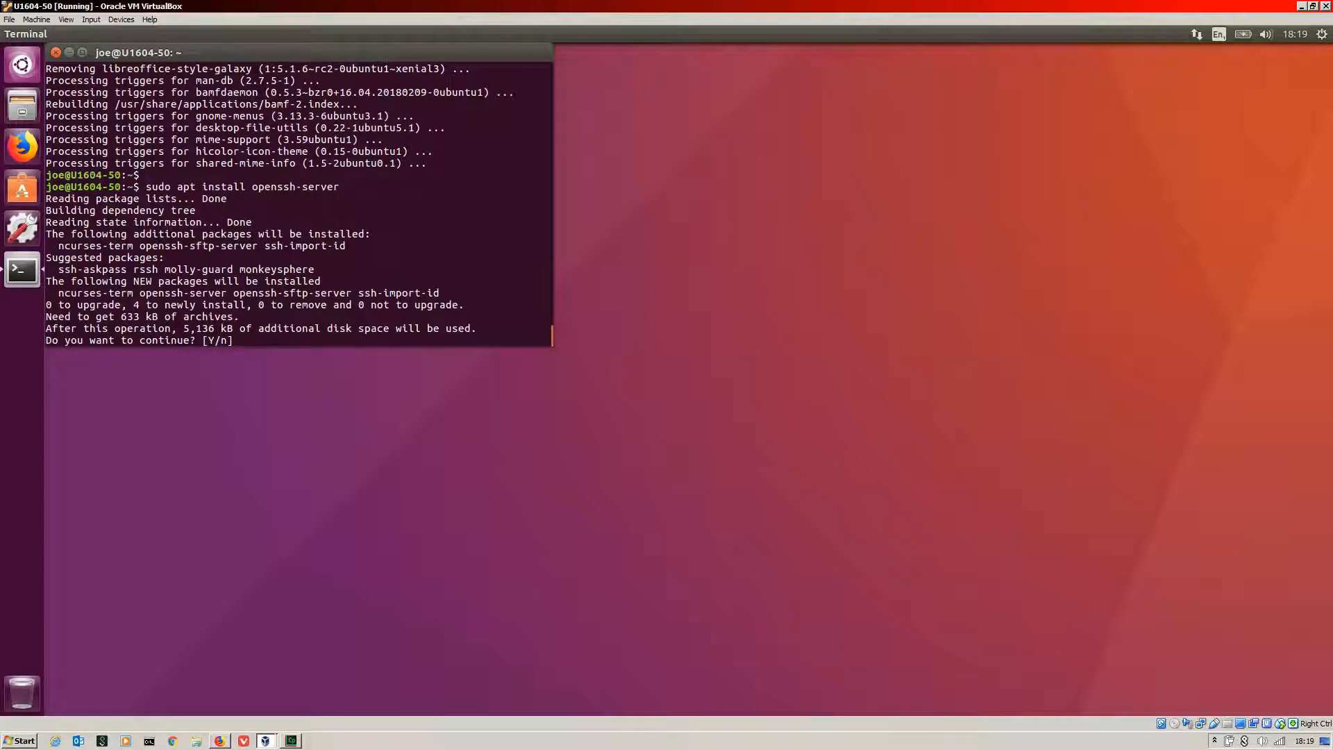
text(y)
key(Return)
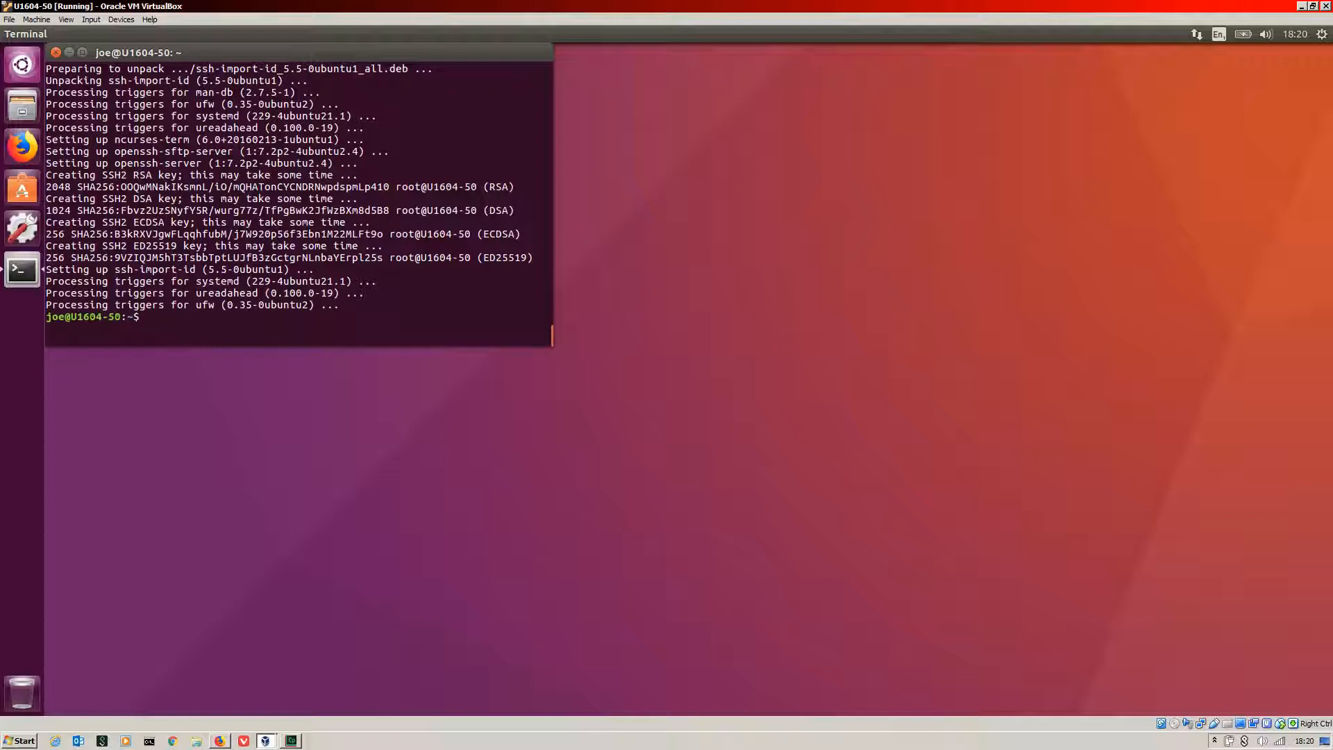
Step: List the network interfaces with ip add and highlight the IPv4 addresses of enp0s3 and enp0s8
key(Return)
key(Return)
key(Return)
text(ip add)
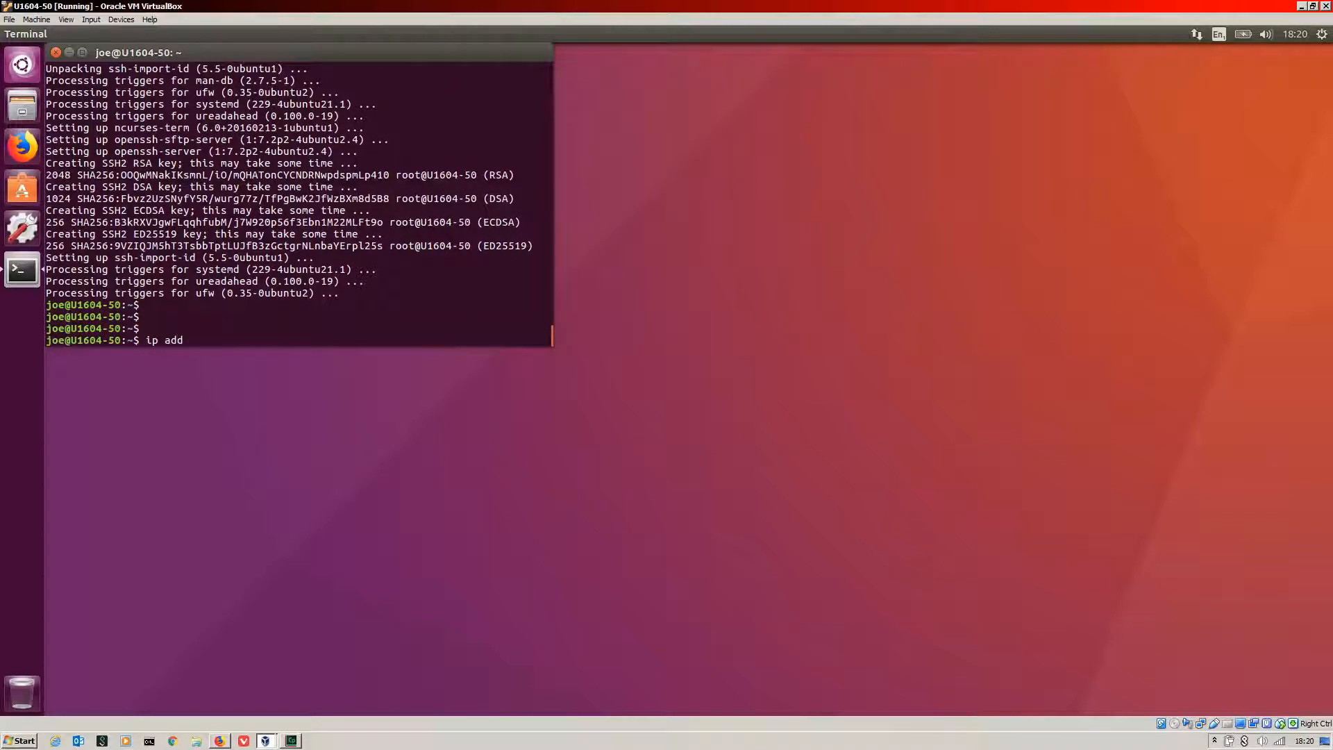
key(Return)
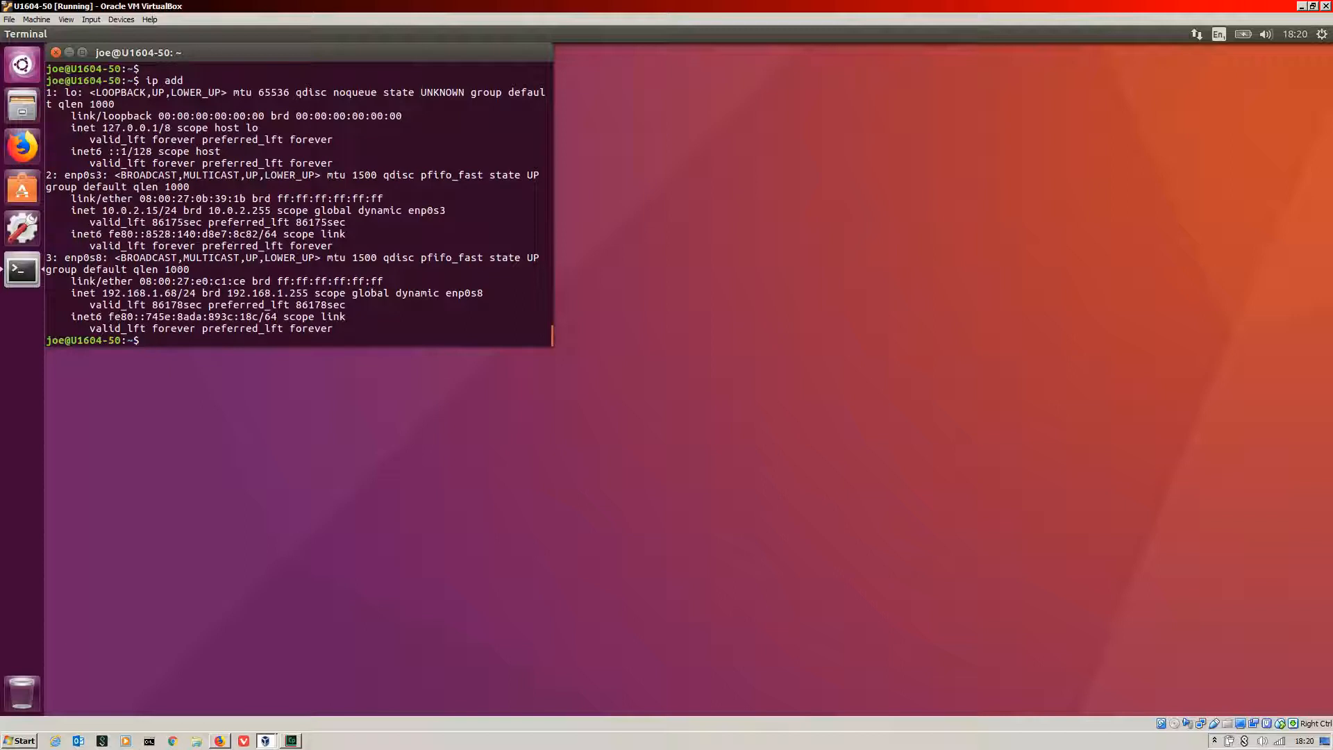
drag(102, 210, 196, 210)
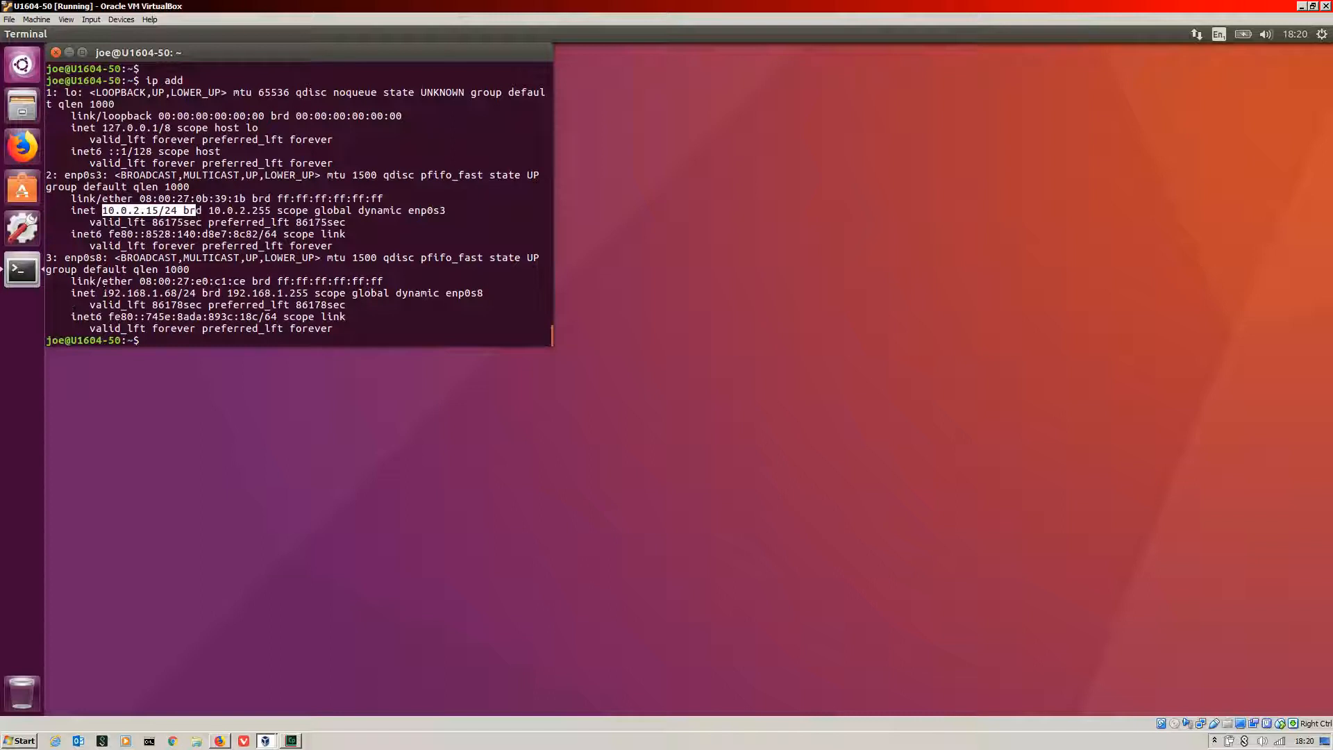
drag(102, 292, 196, 292)
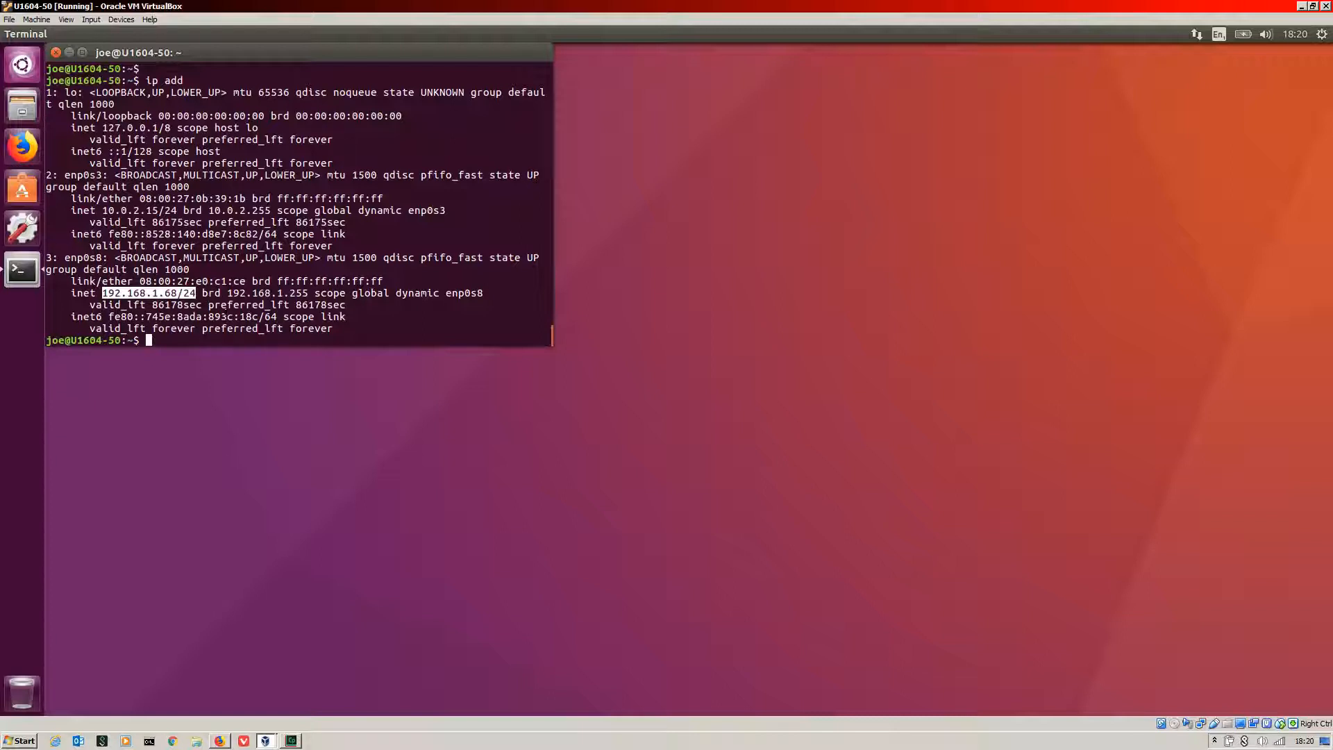
Step: Switch to PuTTY on the host and open an SSH connection to the user account at 192.168.1.68
click(21, 741)
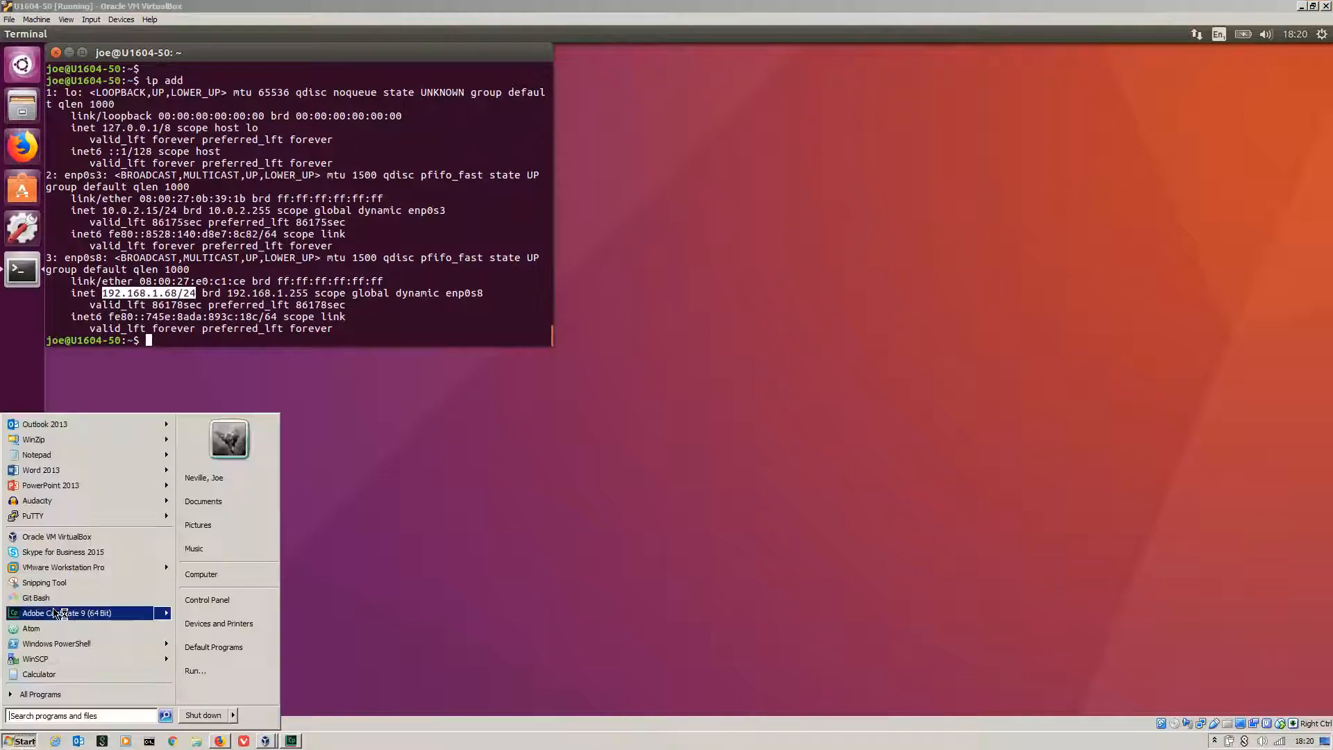
click(104, 516)
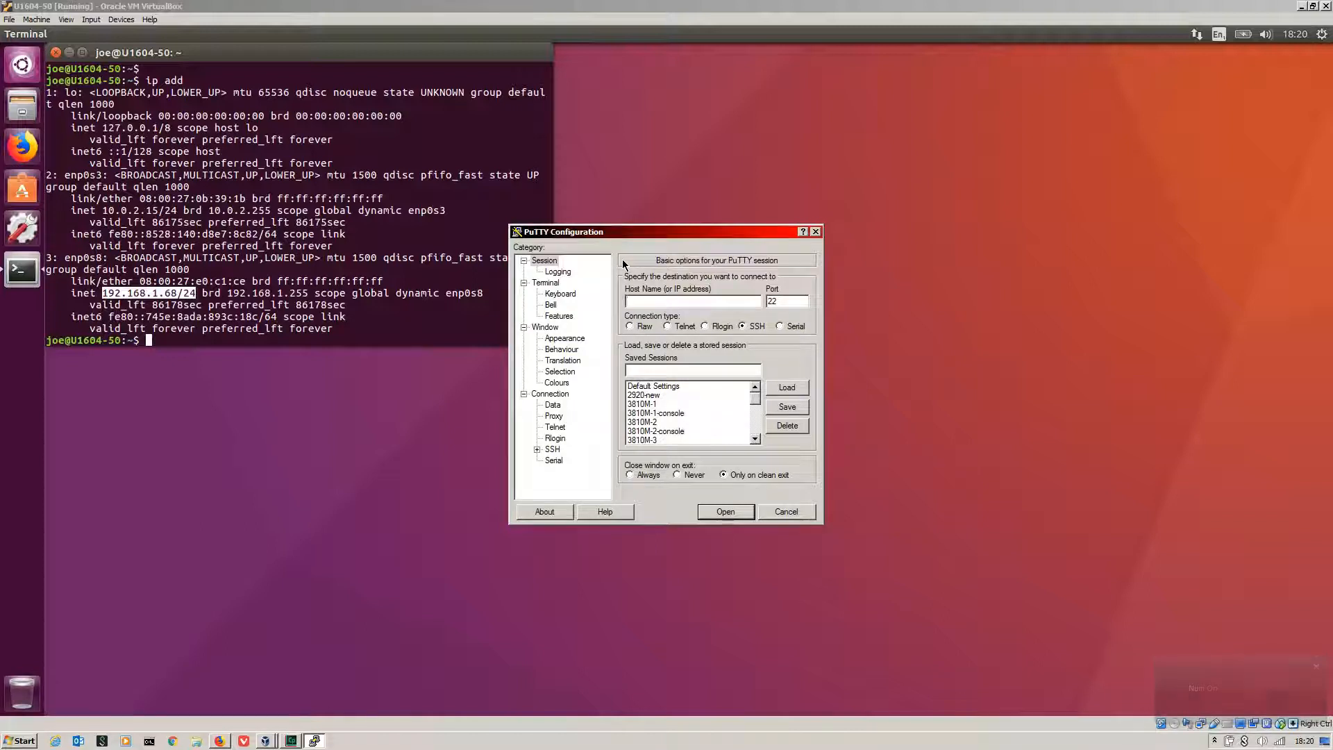
text(joe@192.168.1.68)
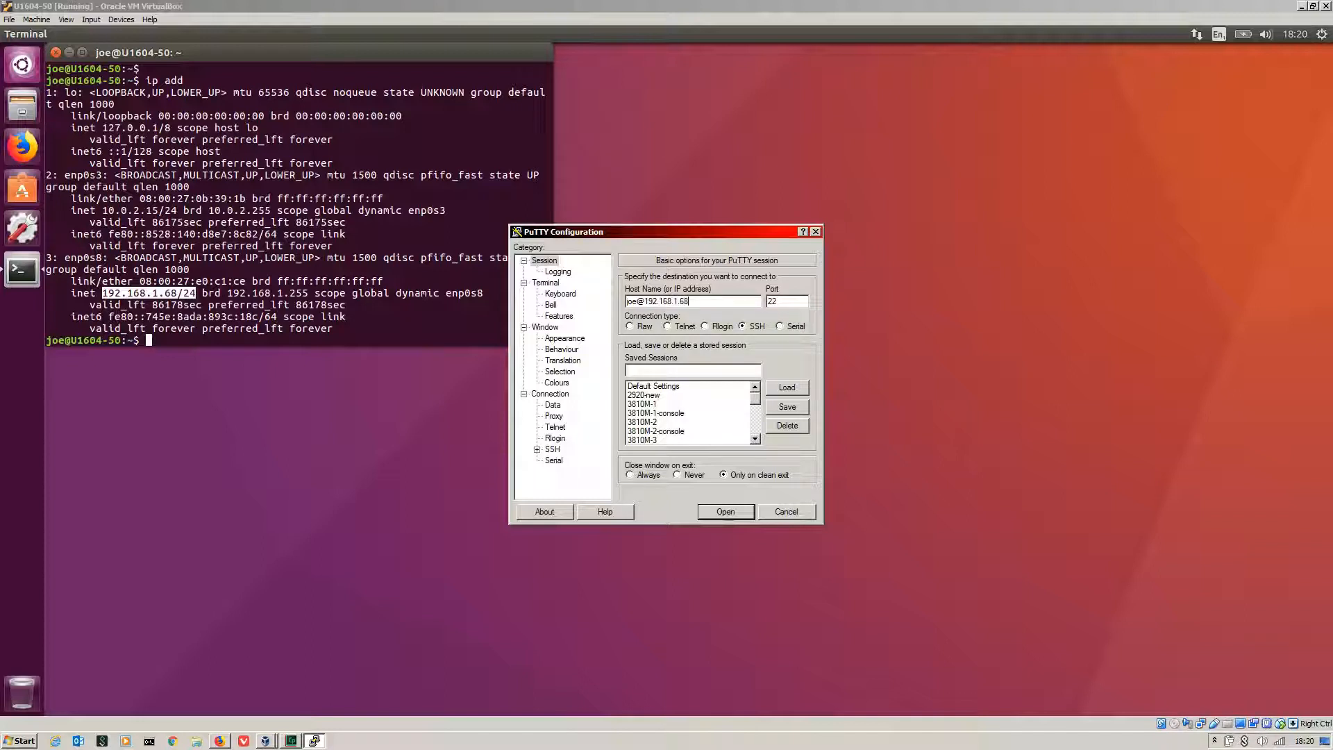
key(Return)
Step: Accept the server's new host key and log in to the SSH session with the account password
key(Tab)
key(Tab)
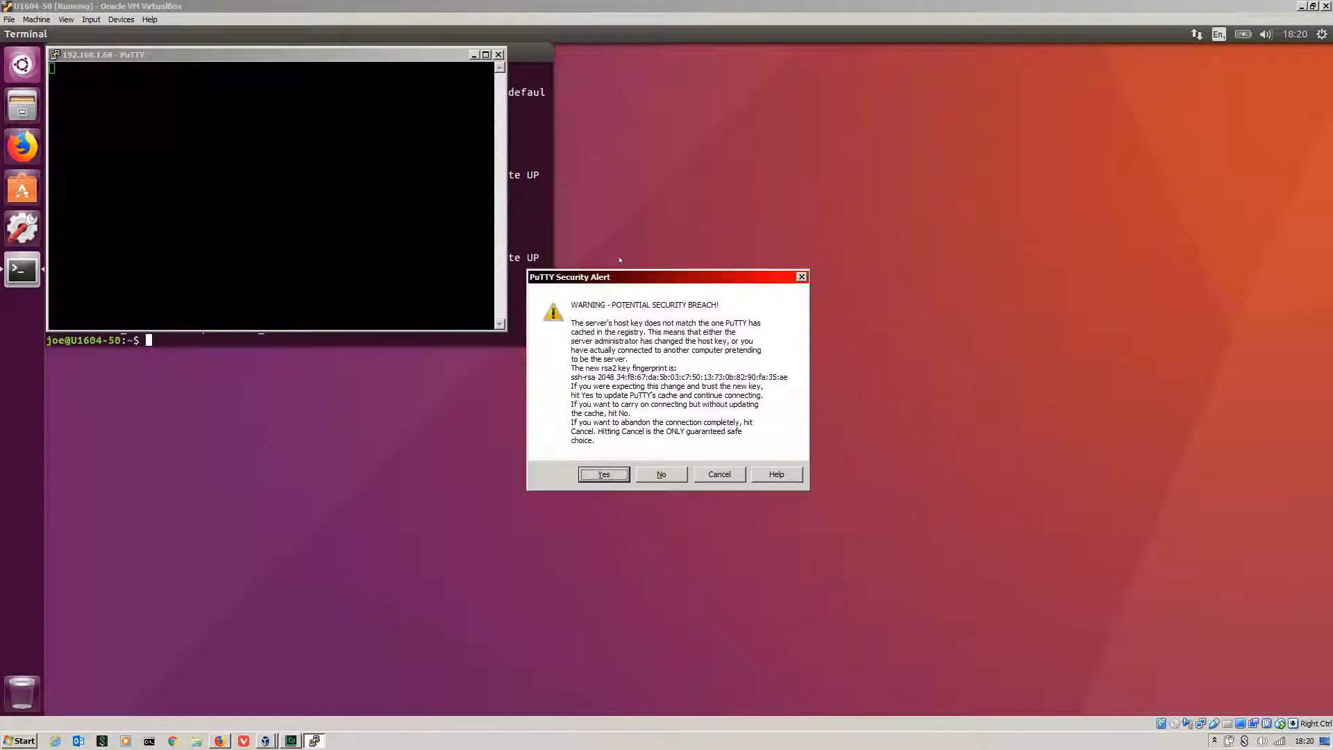
key(Return)
key(Return)
key(Return)
key(Return)
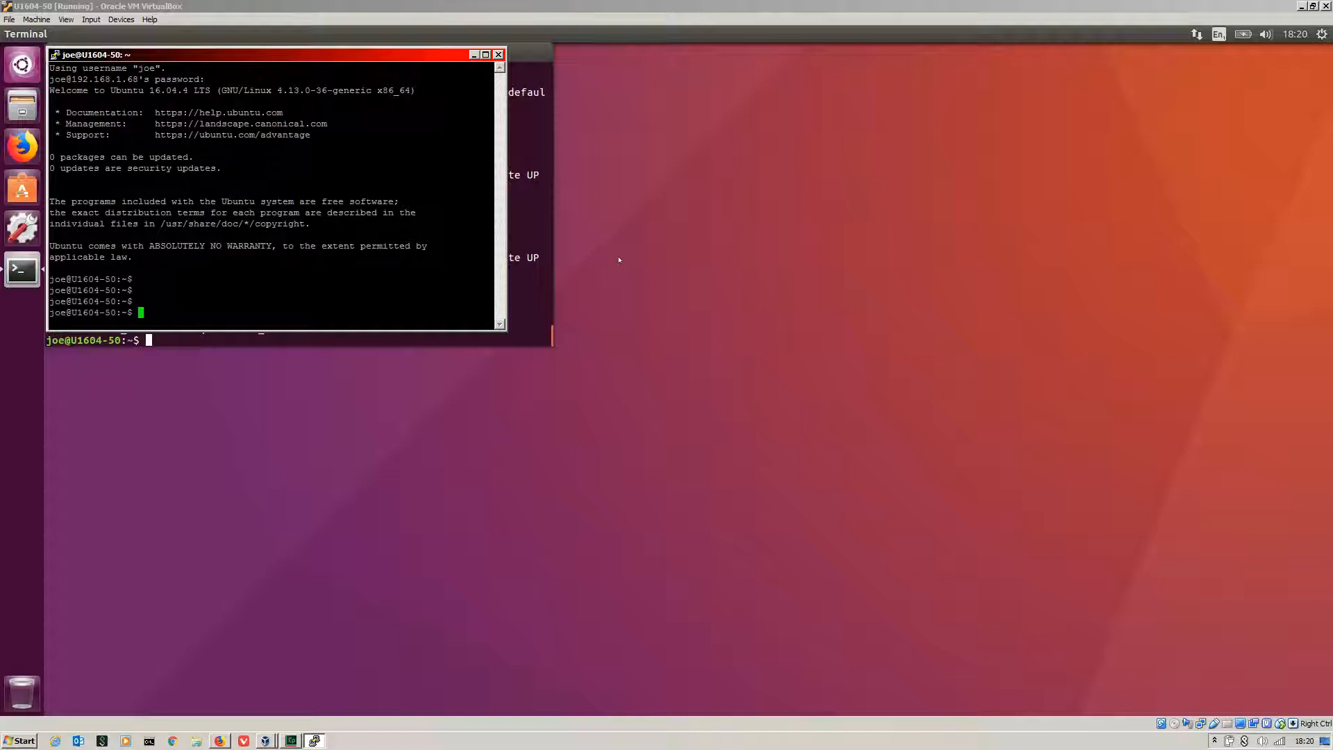
Step: Shut down the virtual machine with sudo shutdown -h 0, authenticating with the account password, and close the disconnected PuTTY session
text(sudo shutdown -h 0)
key(Return)
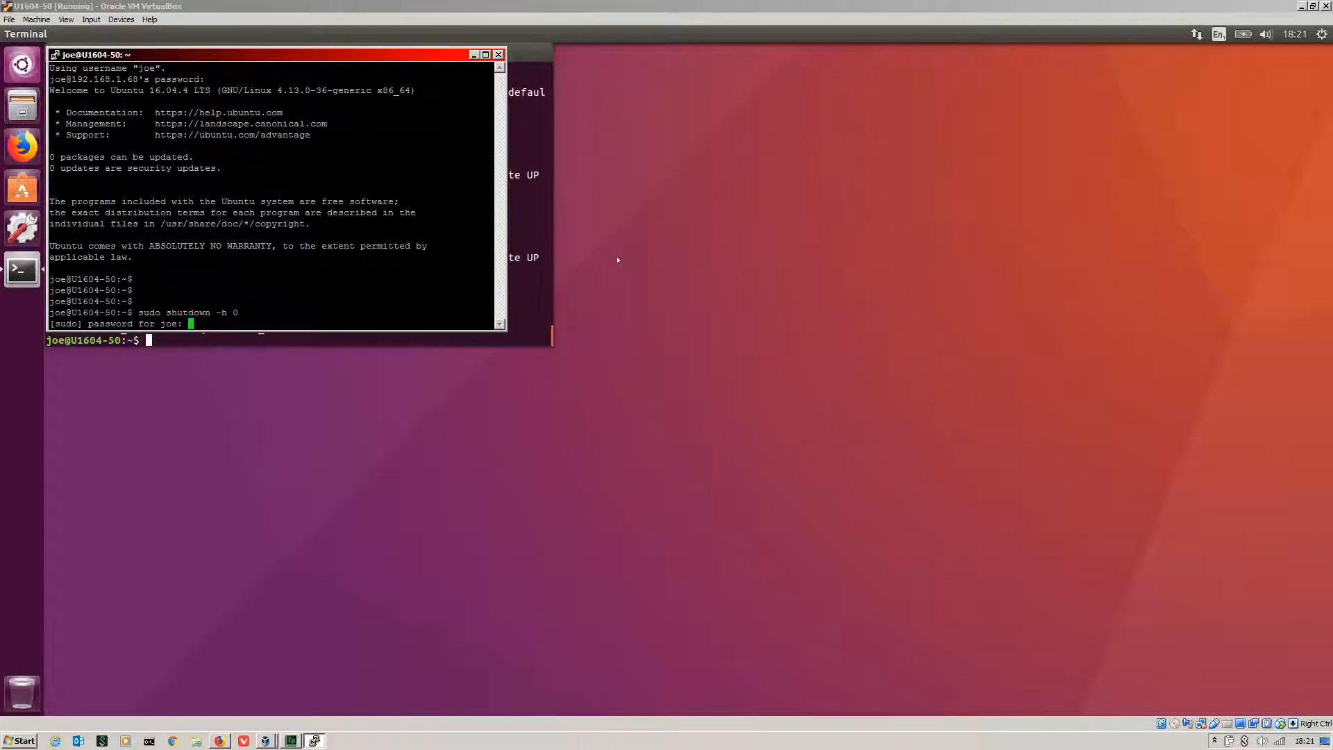
key(Return)
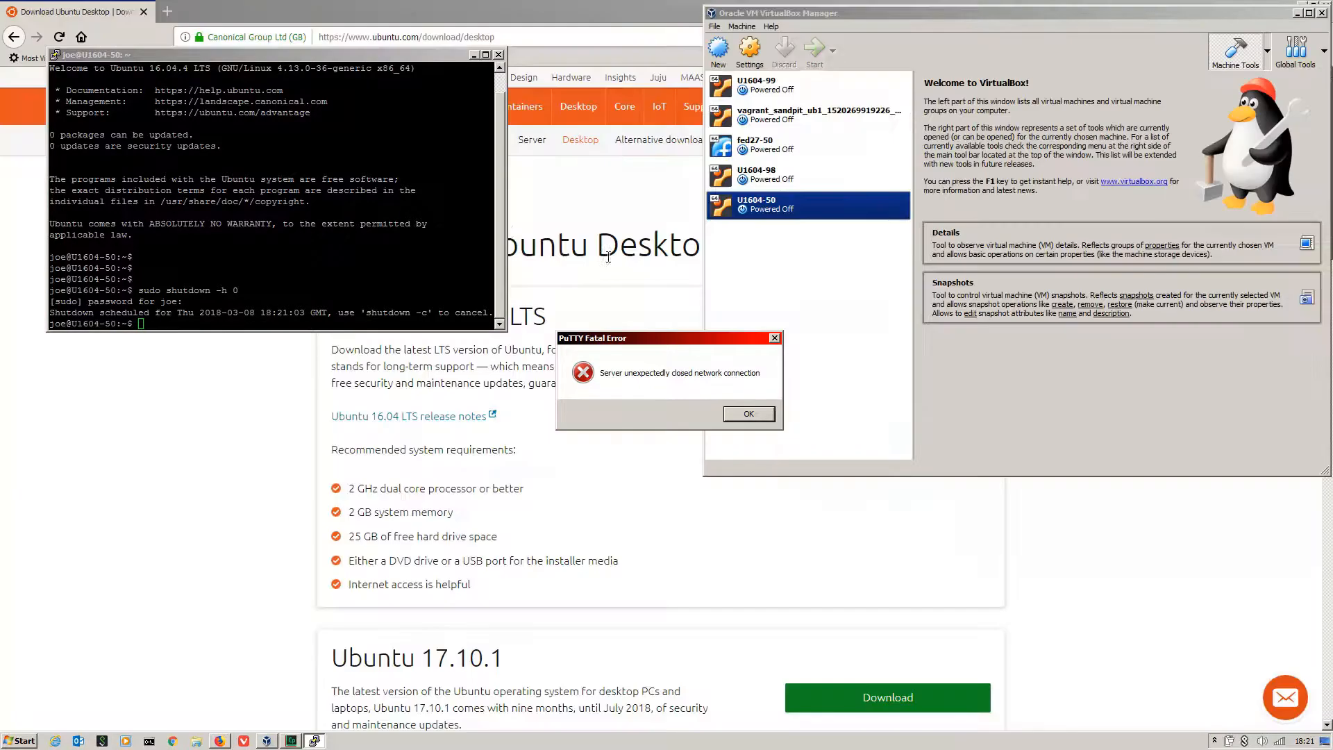
click(751, 411)
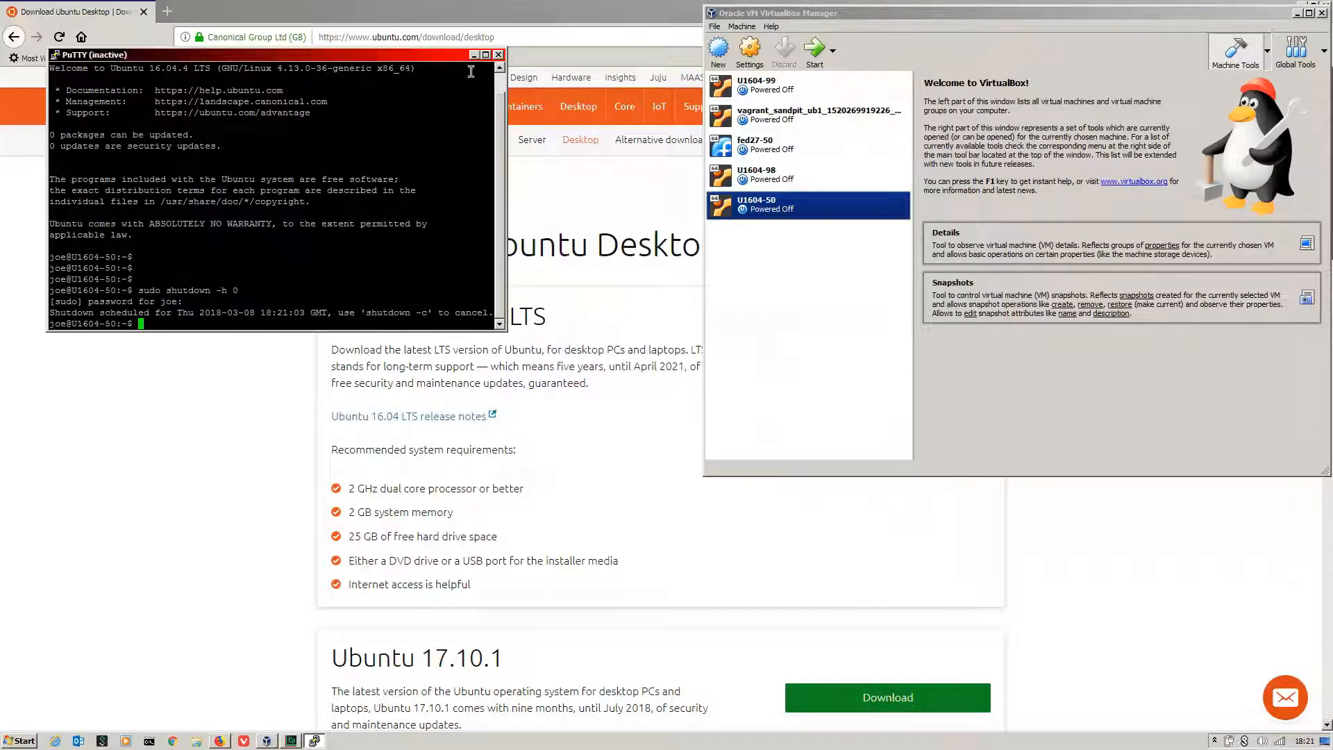
click(498, 55)
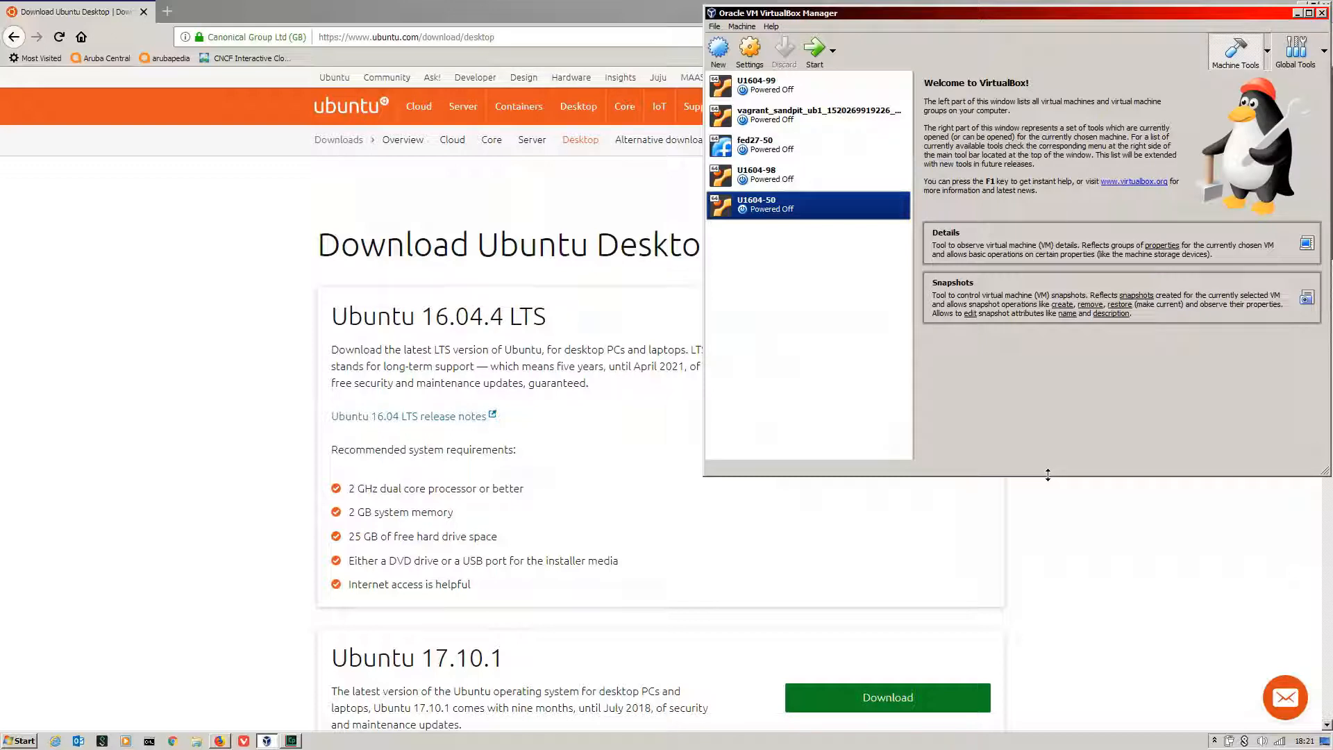
right_click(806, 207)
click(839, 233)
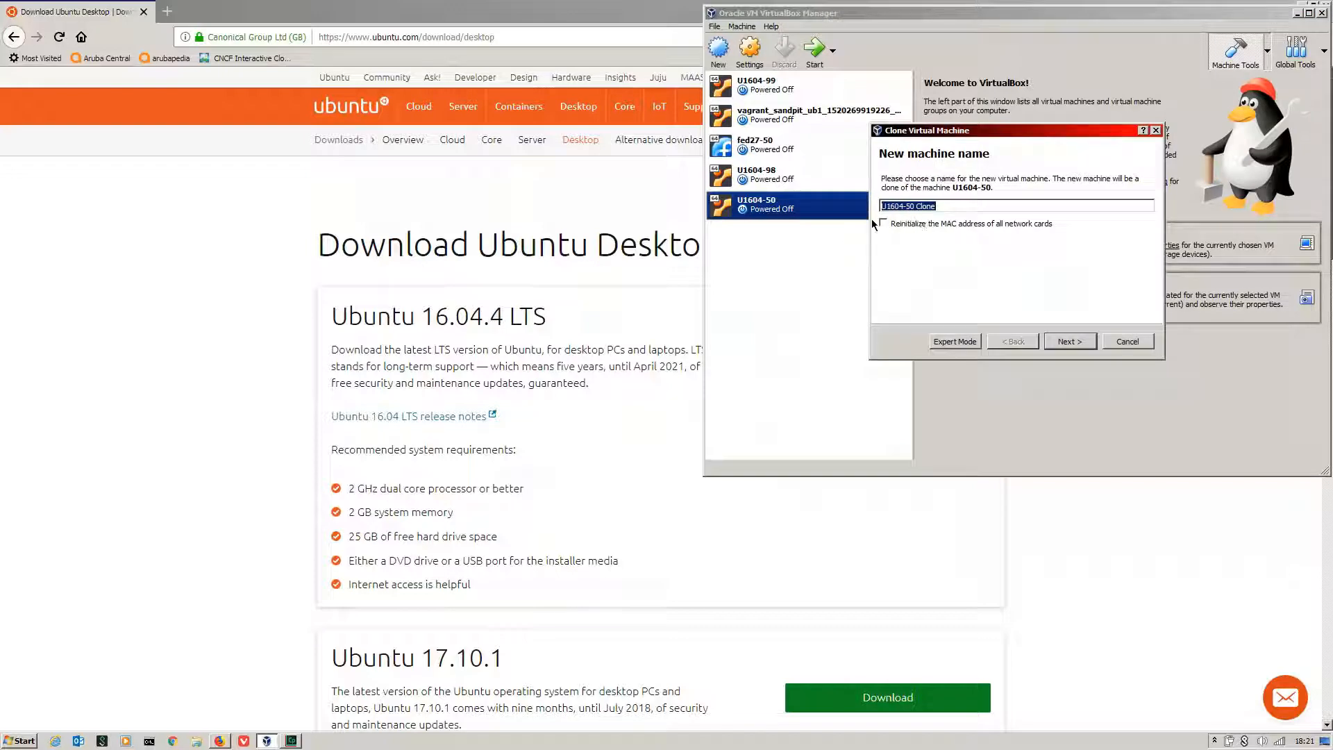
click(1127, 341)
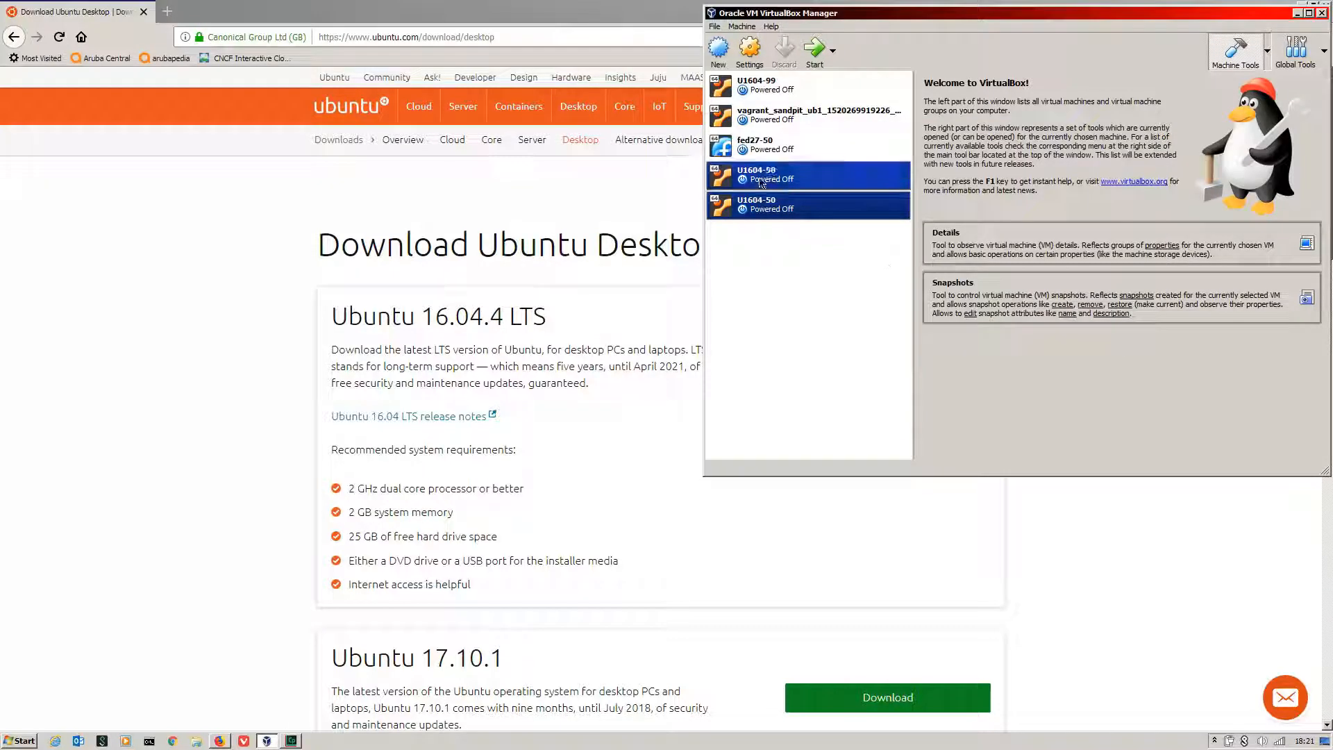
Step: Clone the U1604-50 virtual machine as a full clone named U1604-51, without reinitializing the MAC addresses
right_click(821, 211)
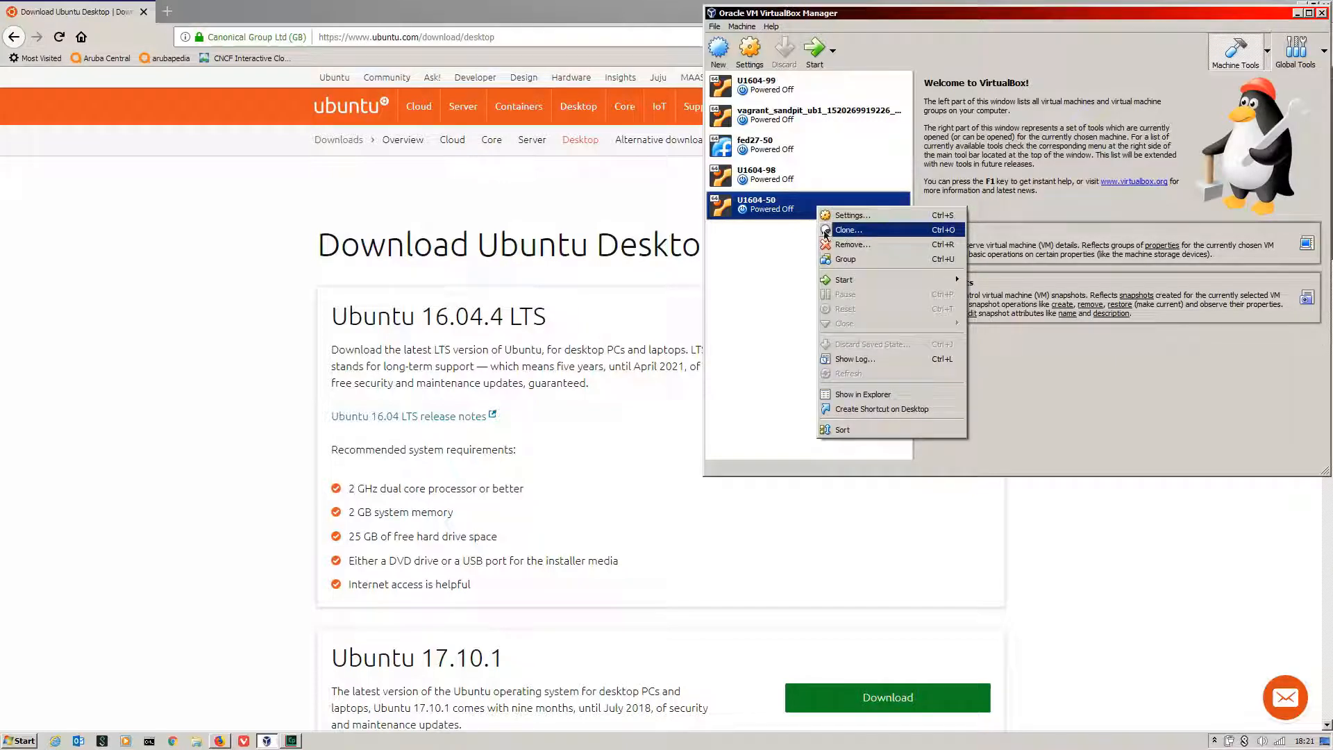
click(842, 231)
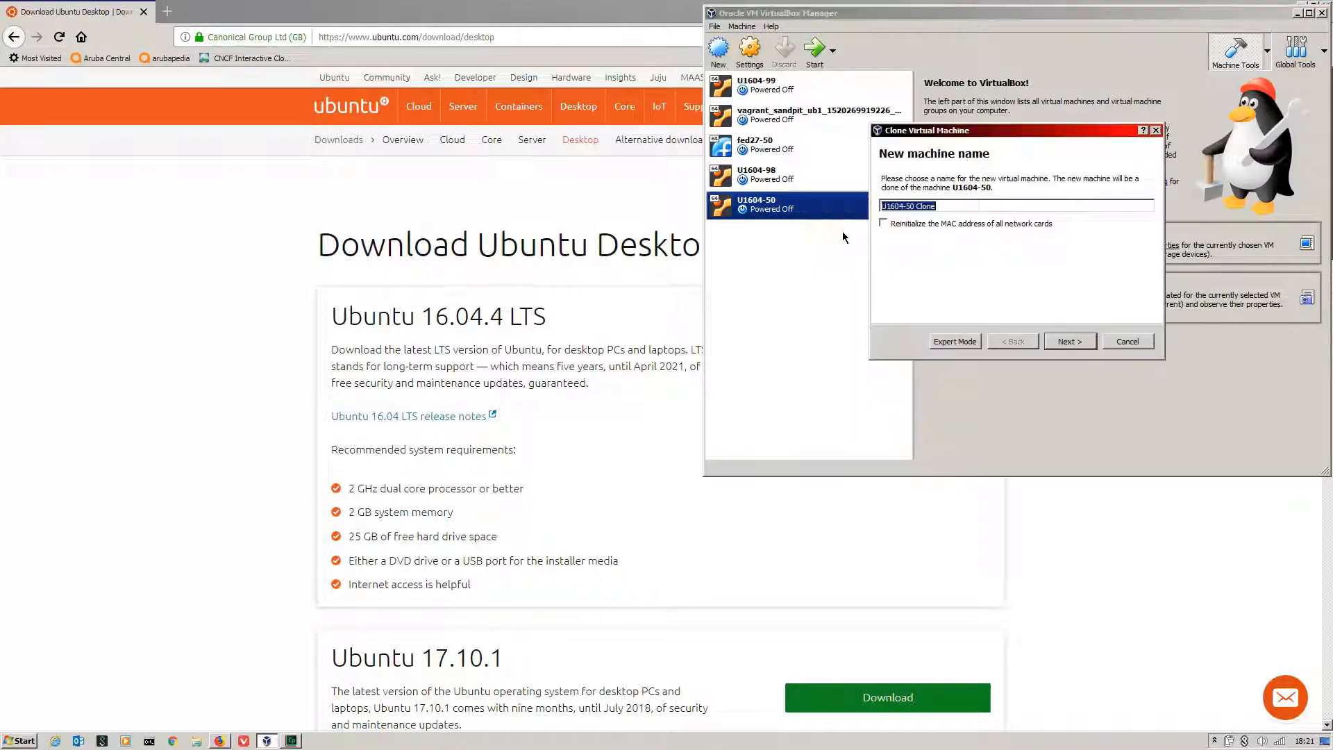
click(962, 206)
key(BackSpace)
key(BackSpace)
key(BackSpace)
key(BackSpace)
key(BackSpace)
key(BackSpace)
key(BackSpace)
text(1)
click(1074, 342)
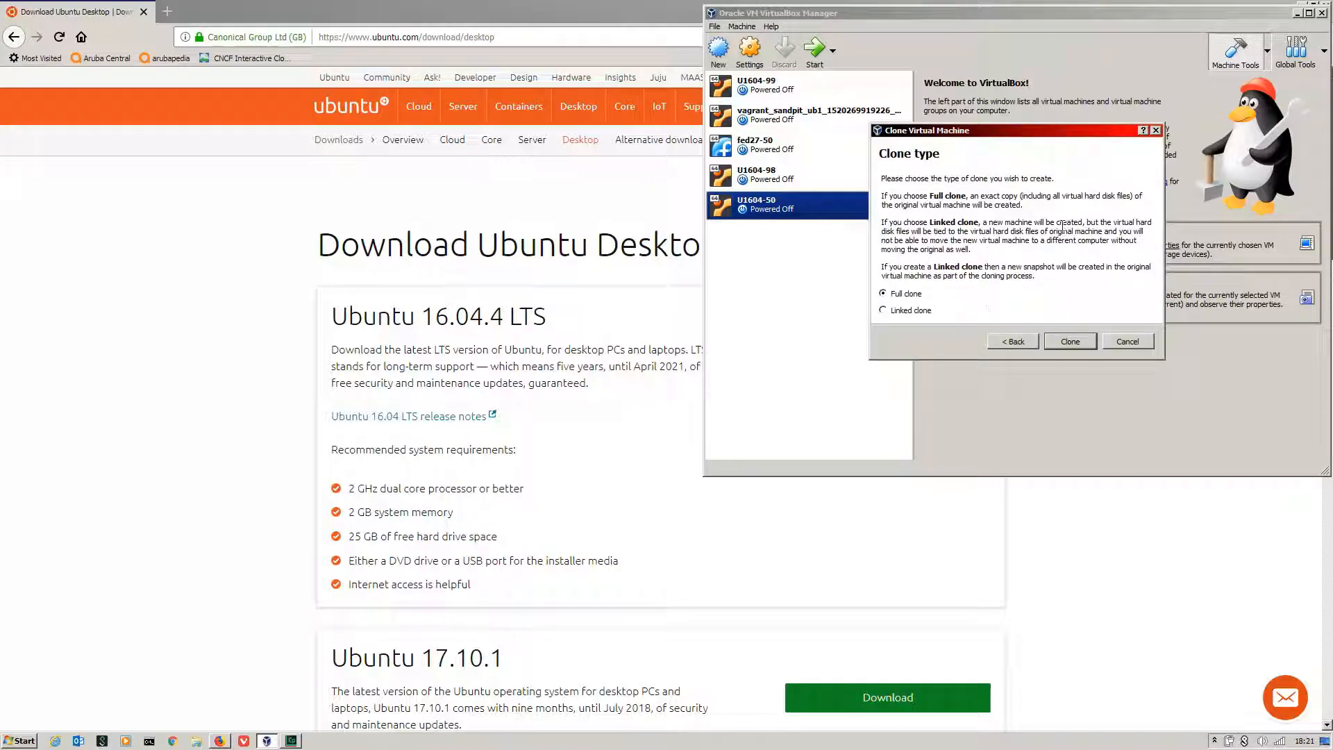
click(1085, 345)
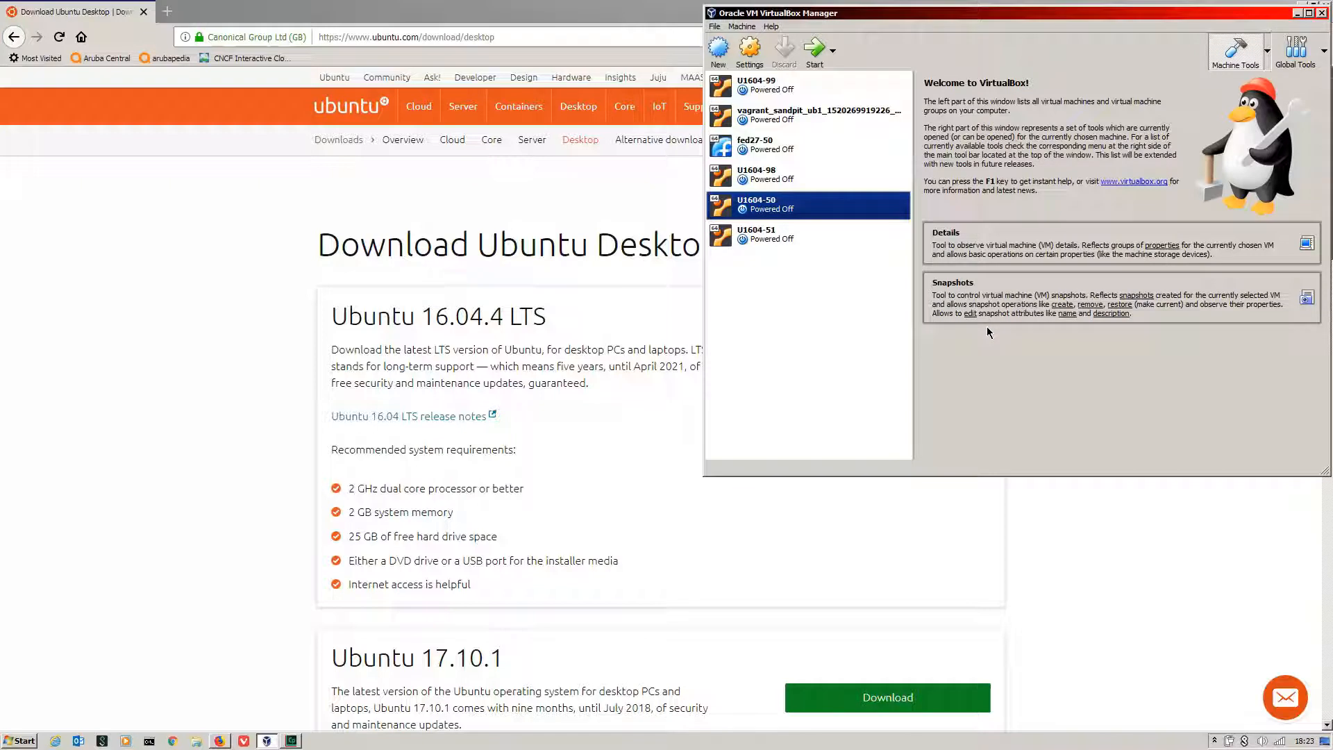
ctrl+click(826, 236)
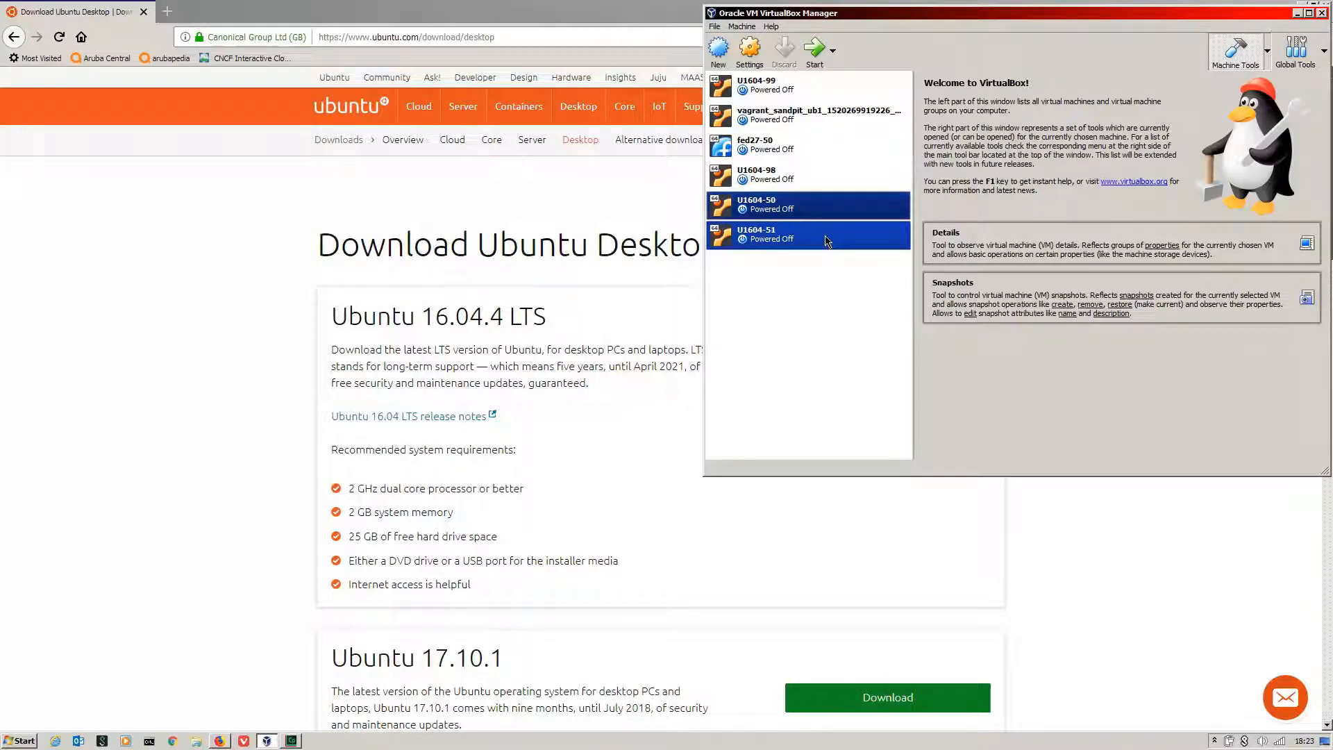
click(753, 207)
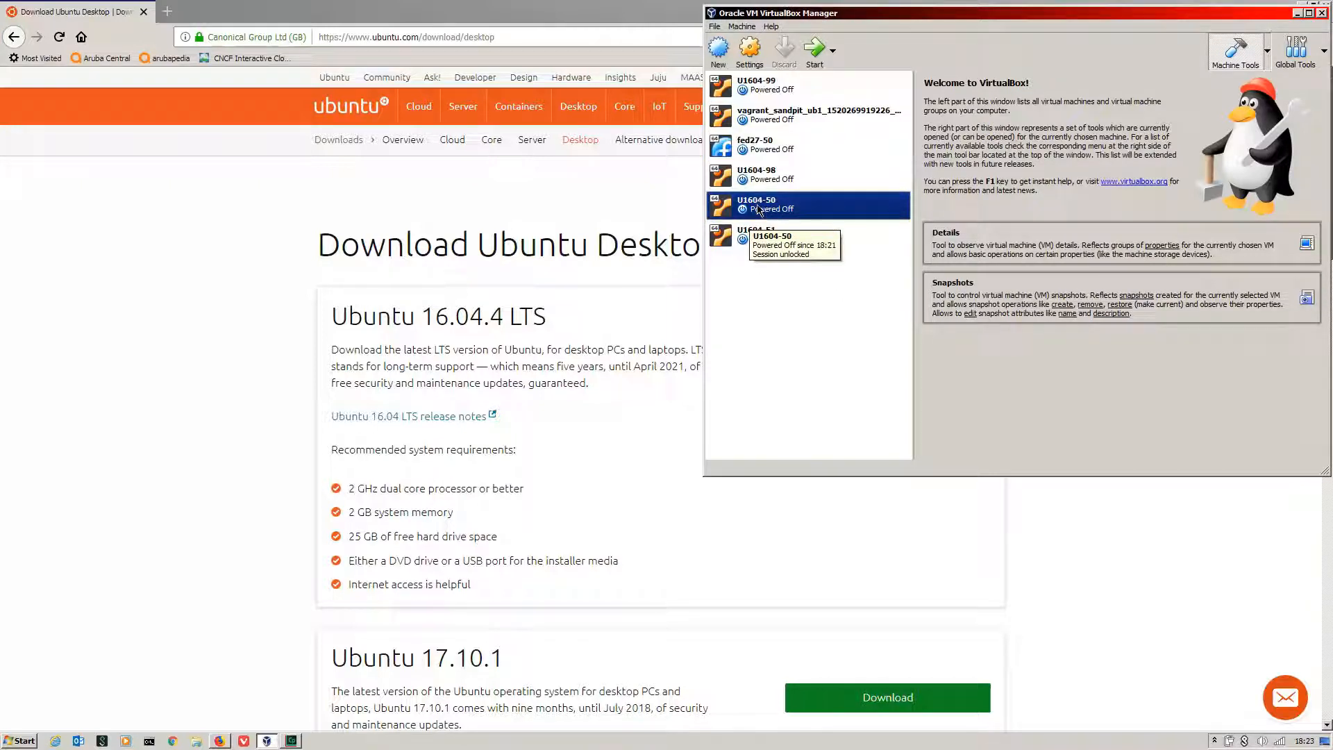
ctrl+click(771, 236)
ctrl+click(772, 237)
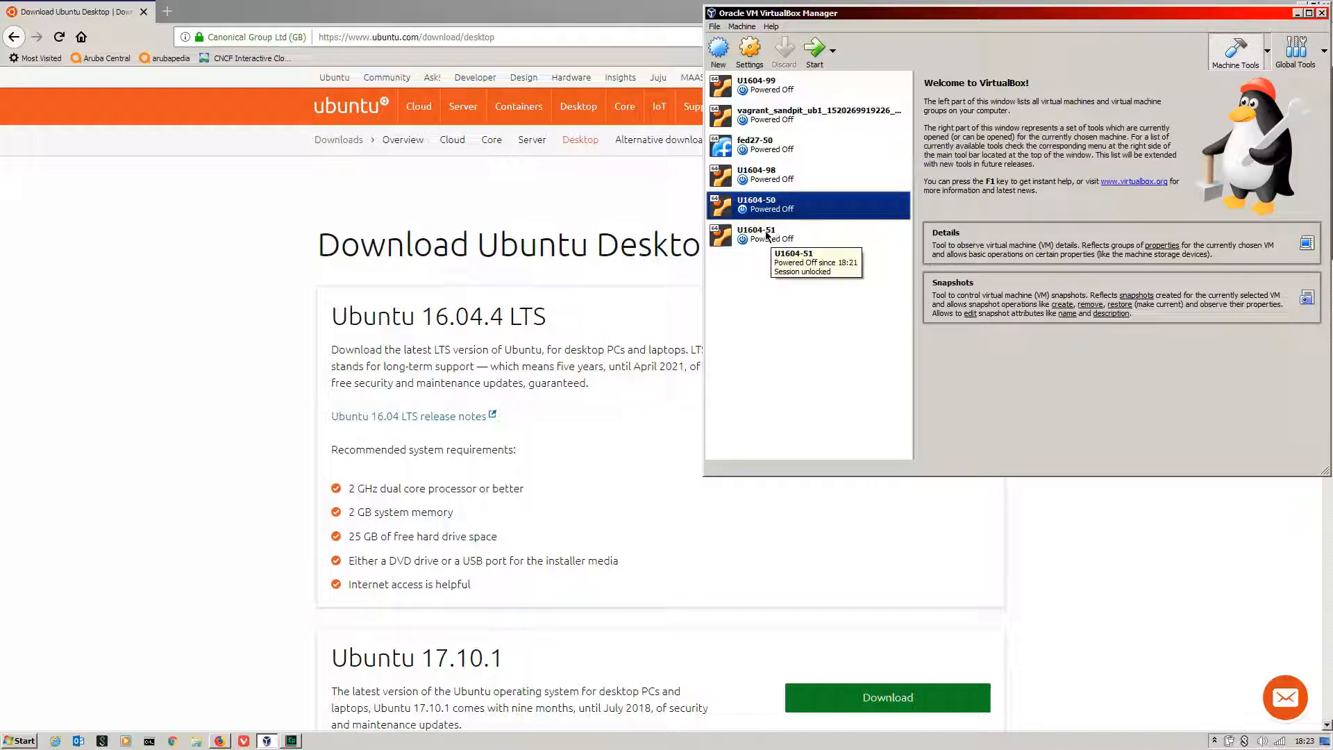
ctrl+click(848, 243)
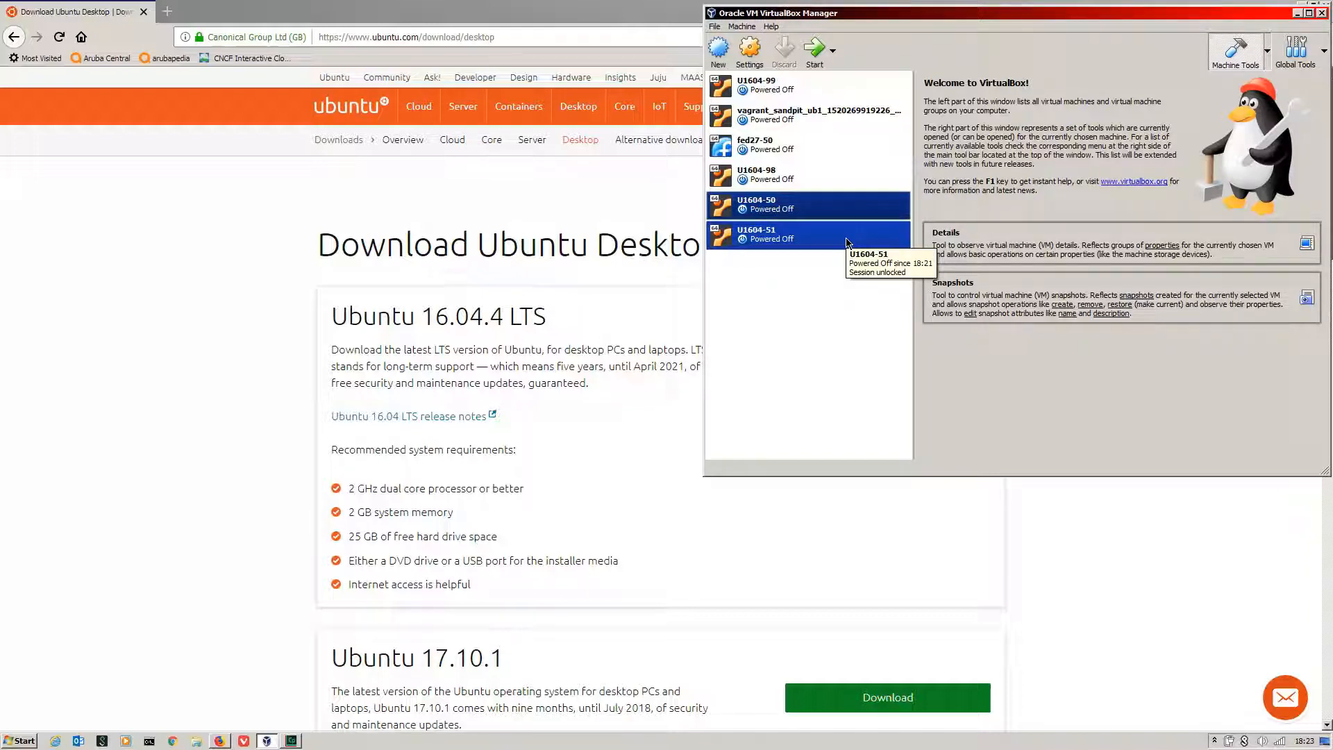
ctrl+click(847, 242)
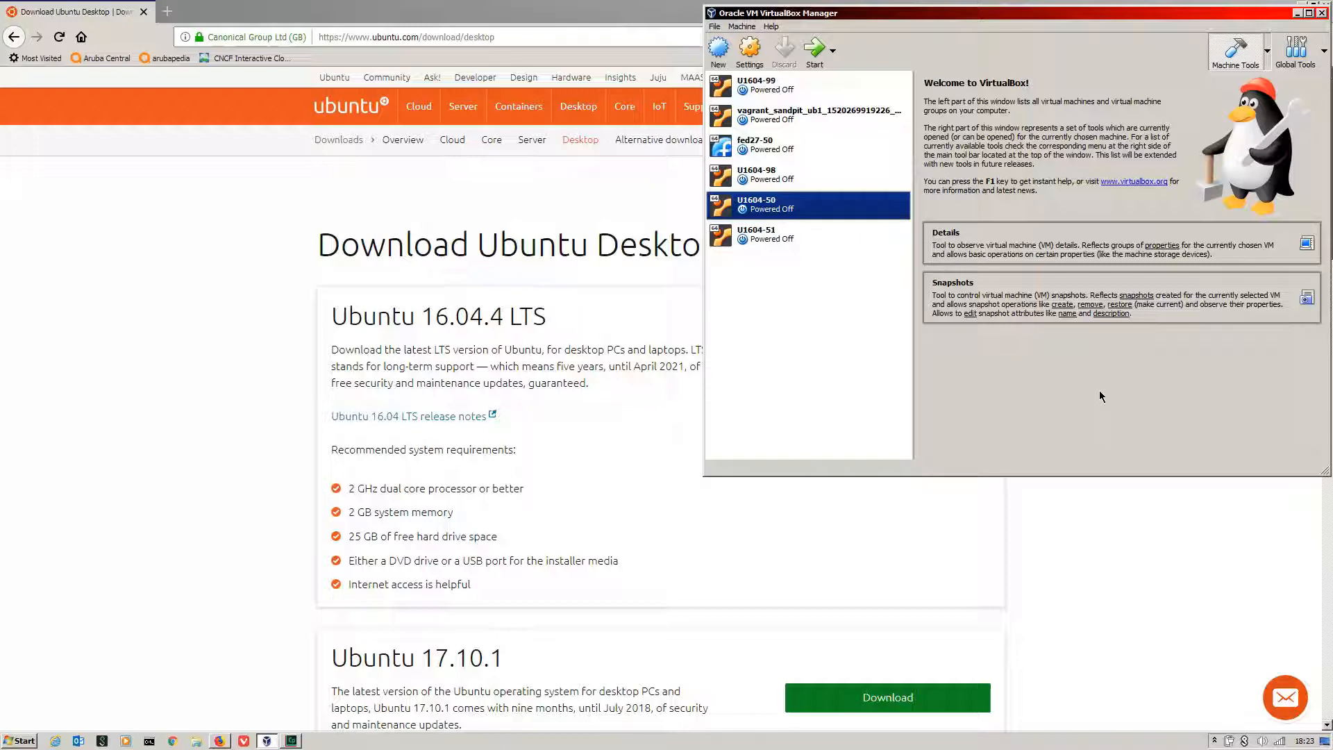